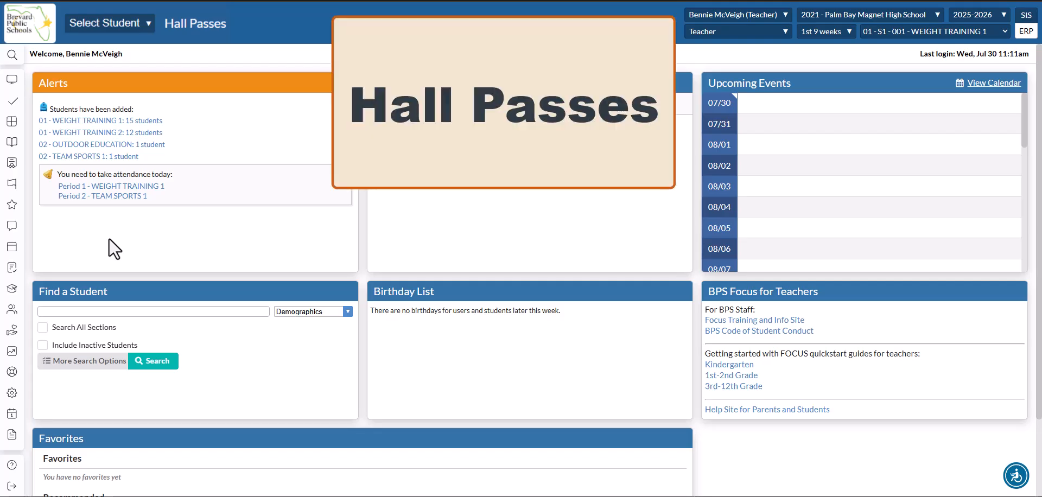
# Open the Hall Passes page from the Students section of the sidebar.
pyautogui.moveTo(18, 179)
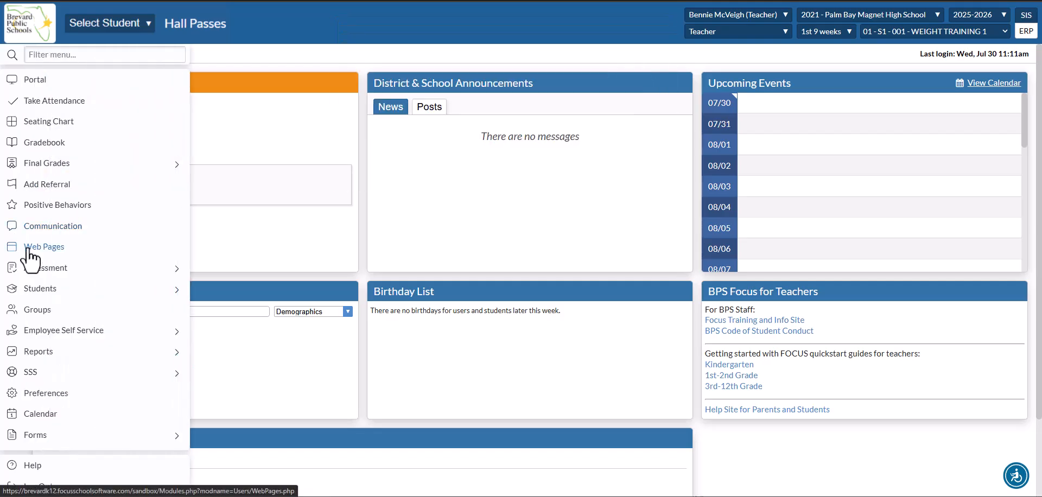
pyautogui.click(169, 287)
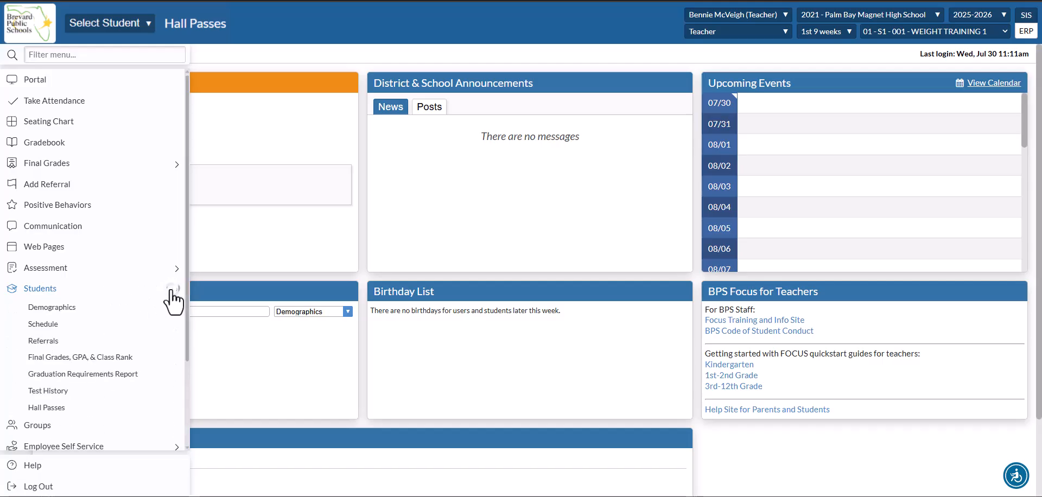
pyautogui.click(72, 410)
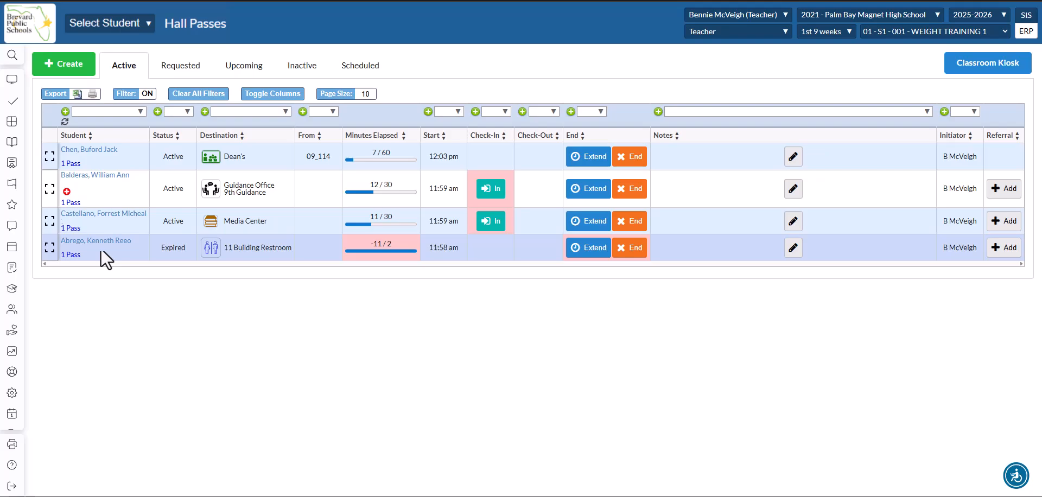
pyautogui.click(71, 164)
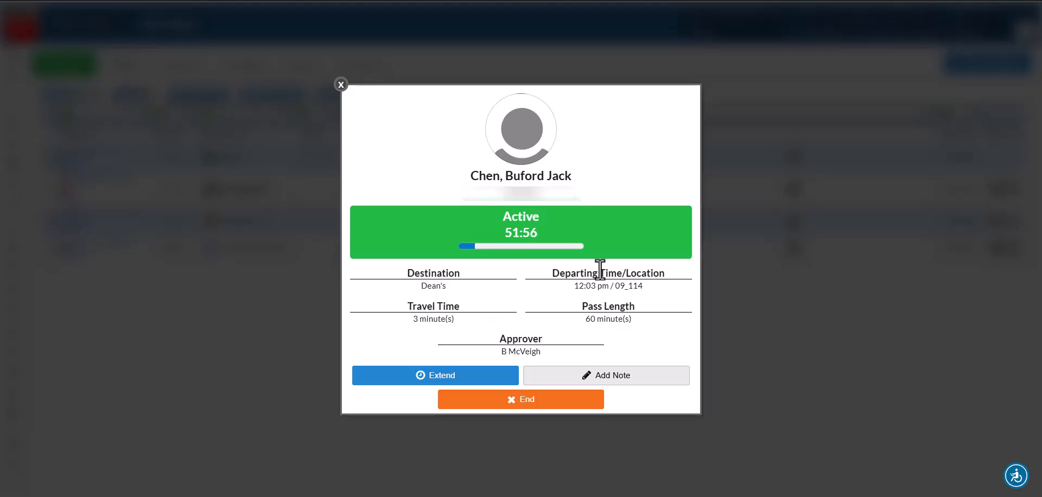
pyautogui.click(341, 84)
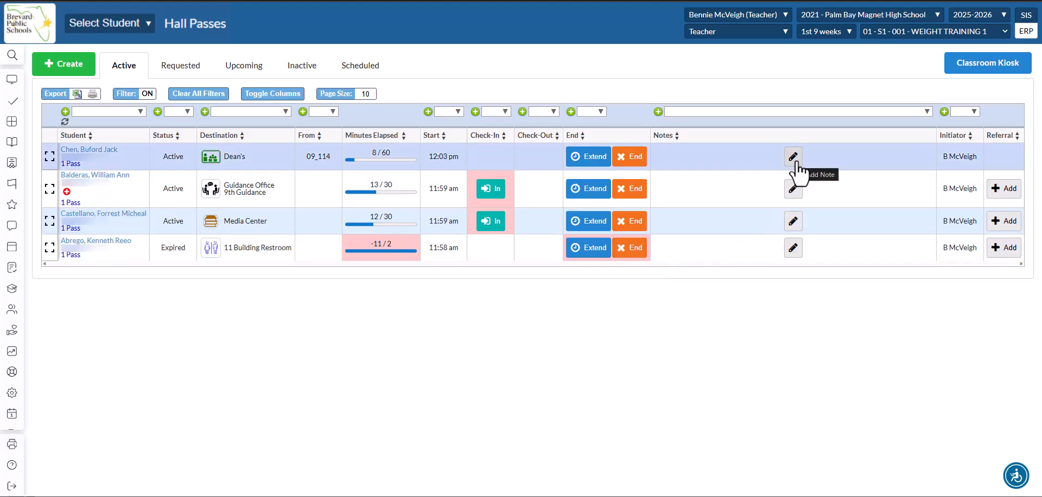
# Save the note 'Student in media center' on the expired 11 Building Restroom pass.
pyautogui.click(793, 250)
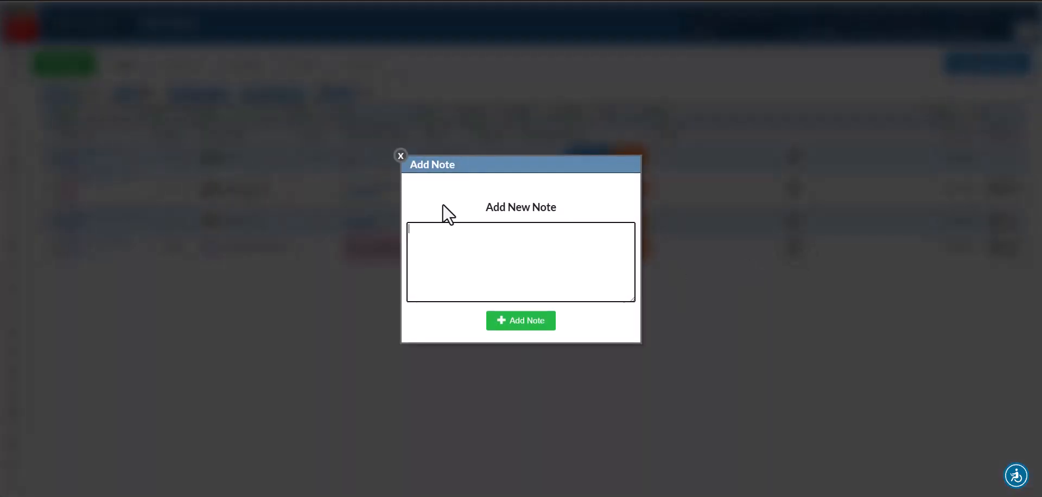
pyautogui.write('Student')
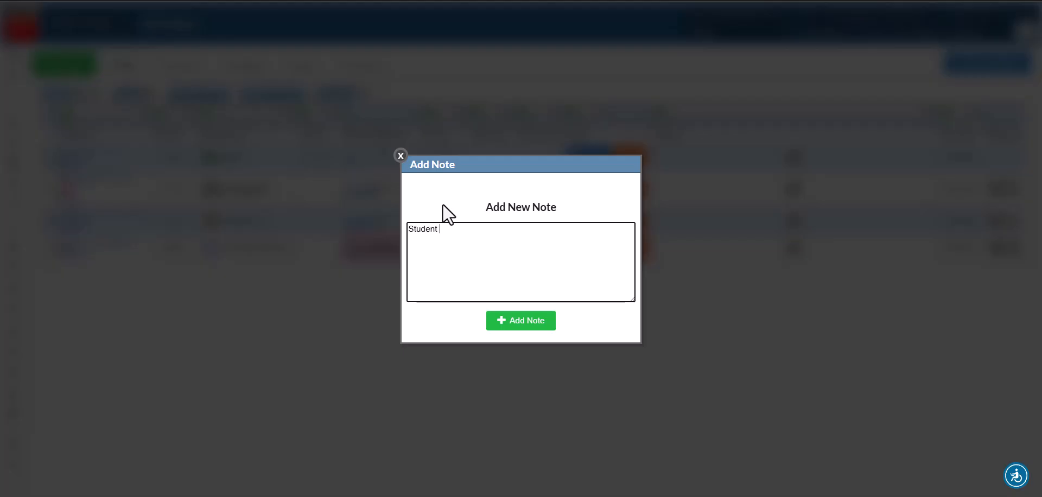
pyautogui.write(' in media center')
pyautogui.click(498, 325)
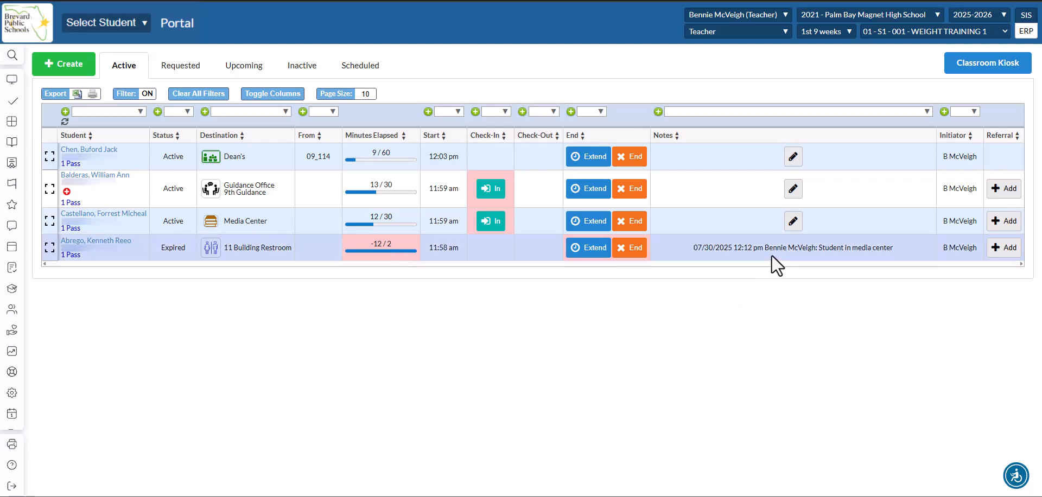
pyautogui.click(1008, 247)
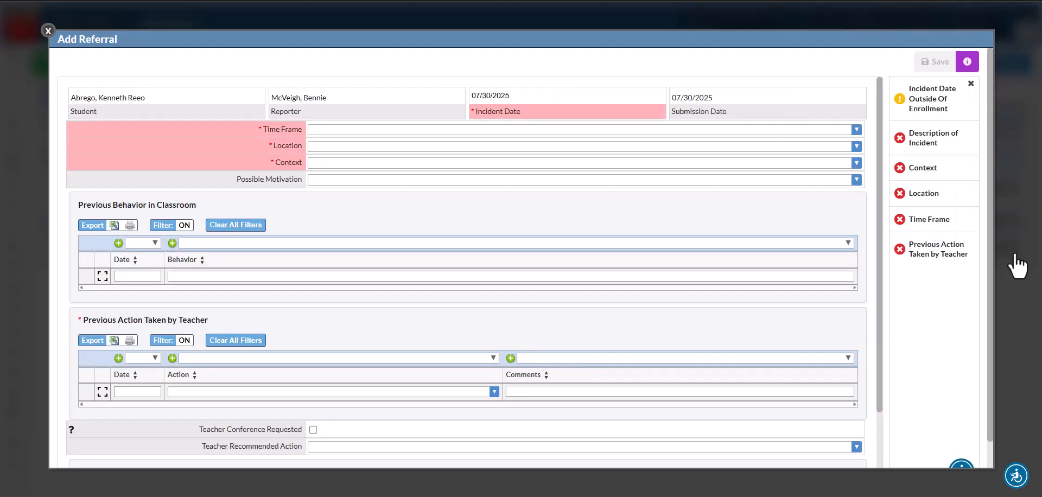
pyautogui.click(48, 32)
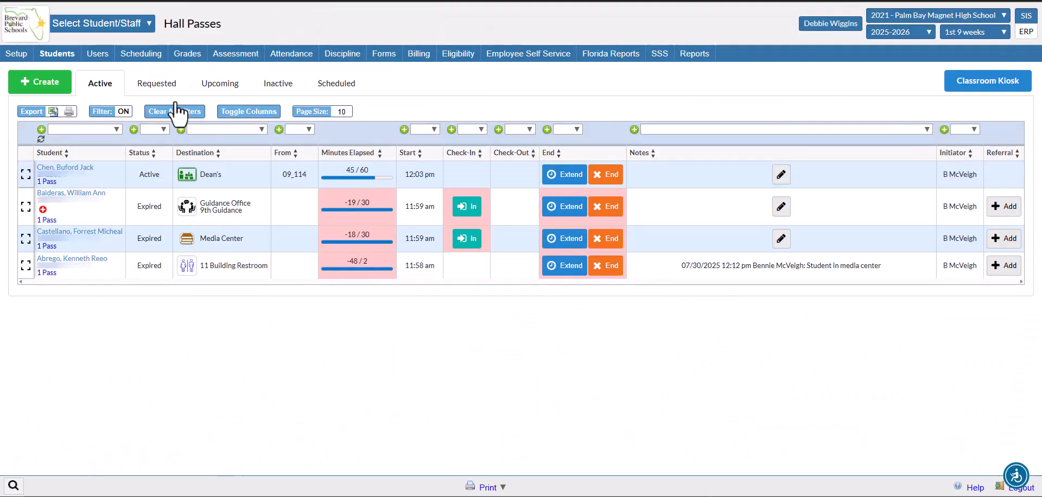
# On the Requested tab, review the 9 Building Restroom request, then approve it.
pyautogui.click(174, 85)
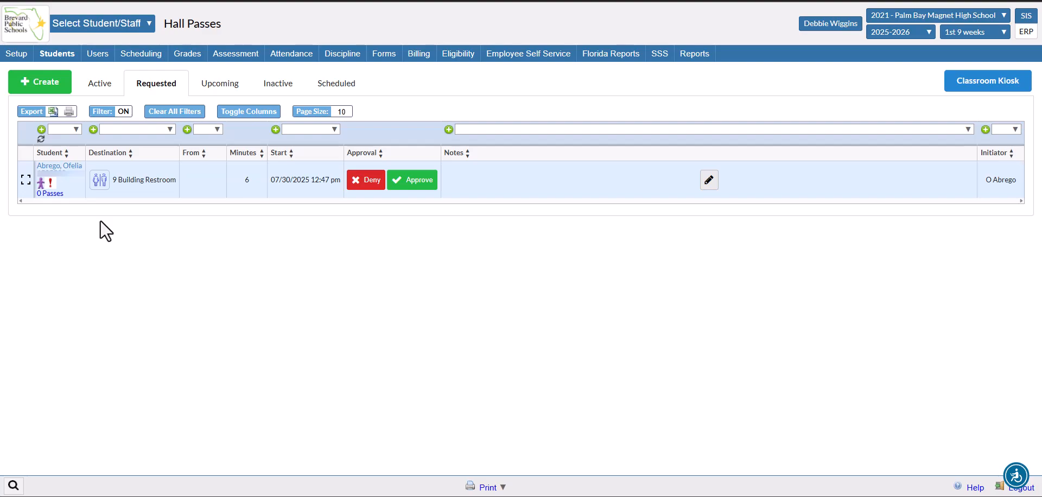
pyautogui.click(55, 195)
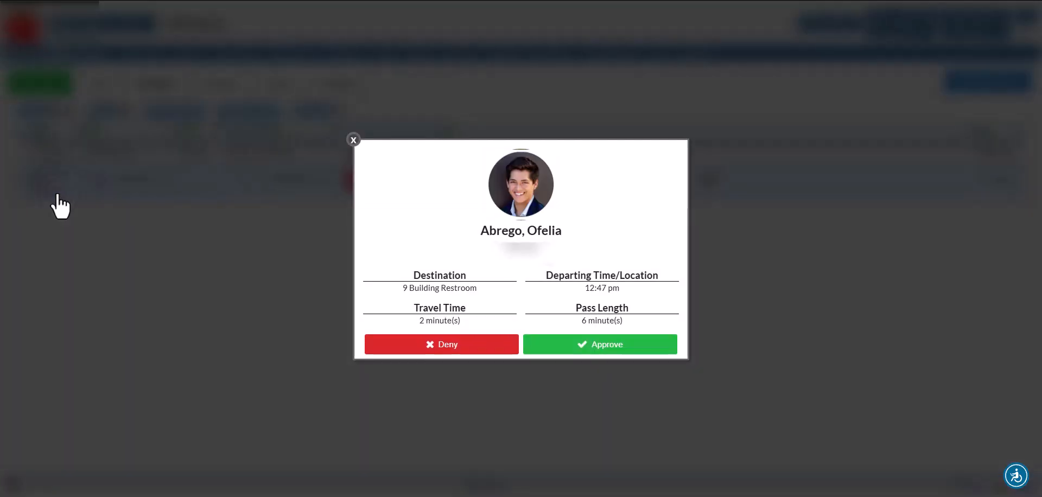
pyautogui.click(354, 140)
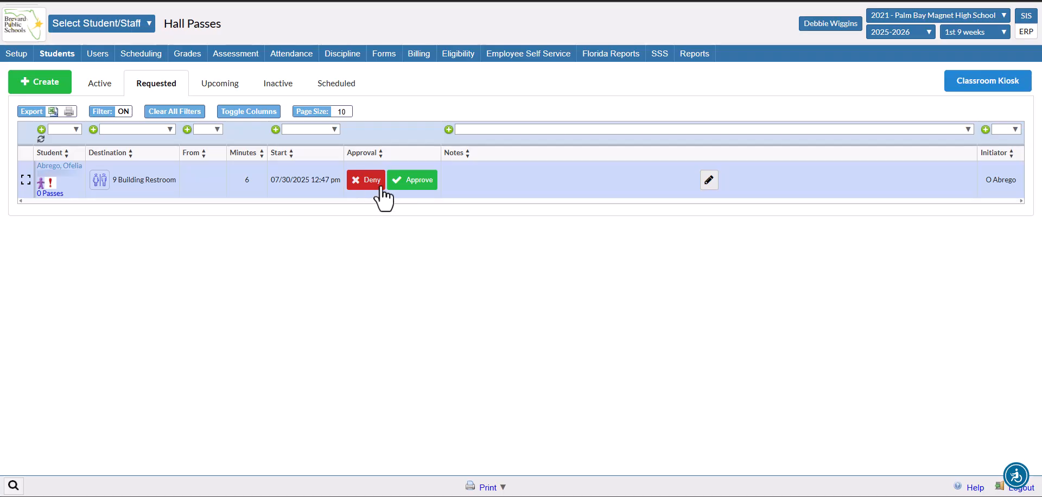
pyautogui.click(432, 187)
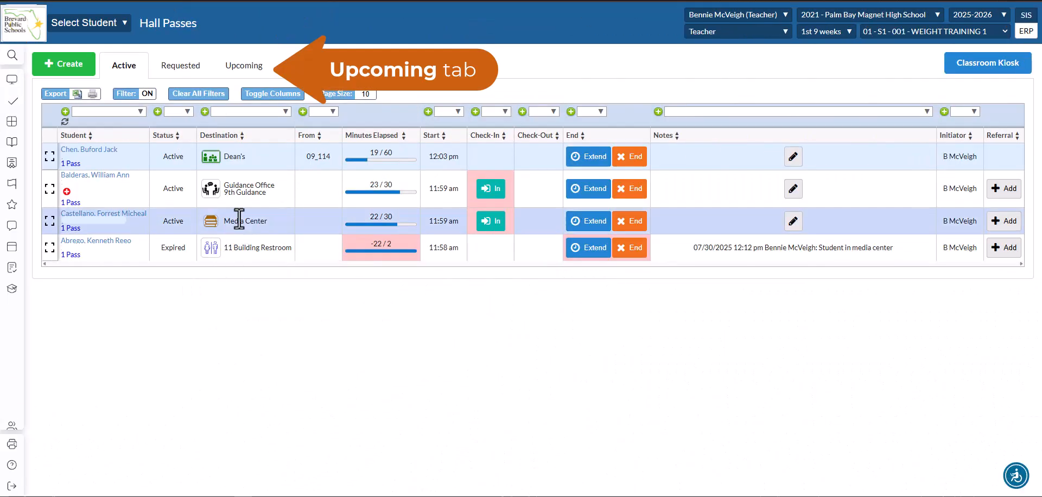
# List Upcoming passes with Include My Created Passes ticked.
pyautogui.click(246, 66)
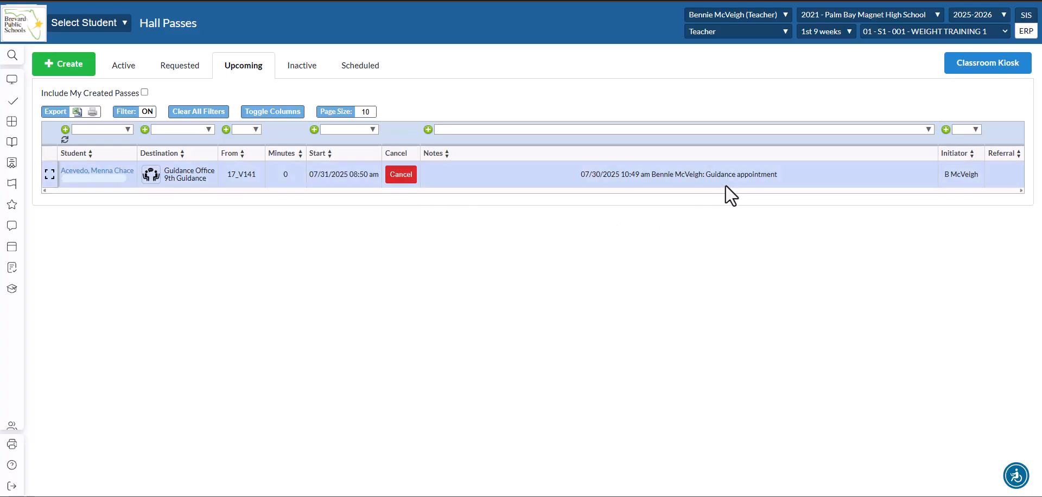
pyautogui.click(144, 93)
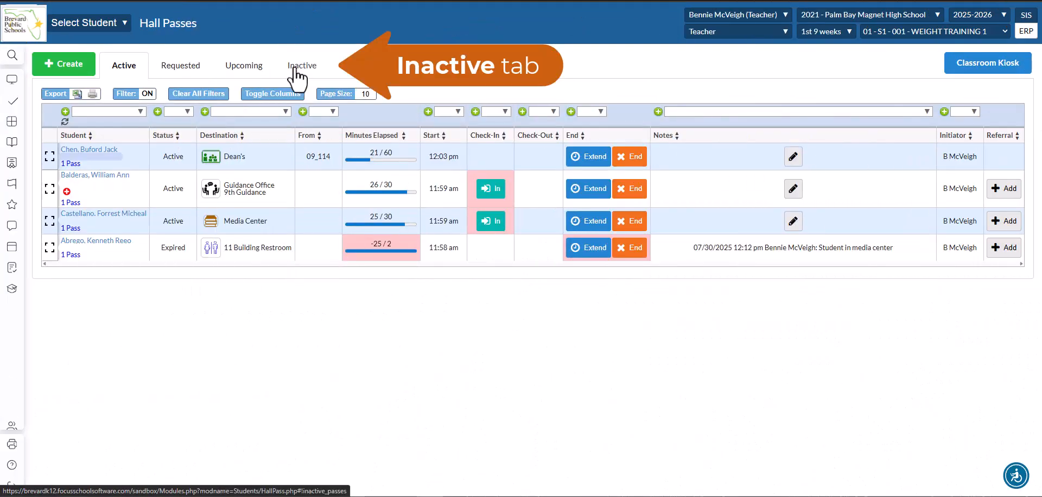
# Show inactive passes, trying then clearing the TEAM SPORTS and WEIGHT TRAINING 1 student filters.
pyautogui.click(297, 68)
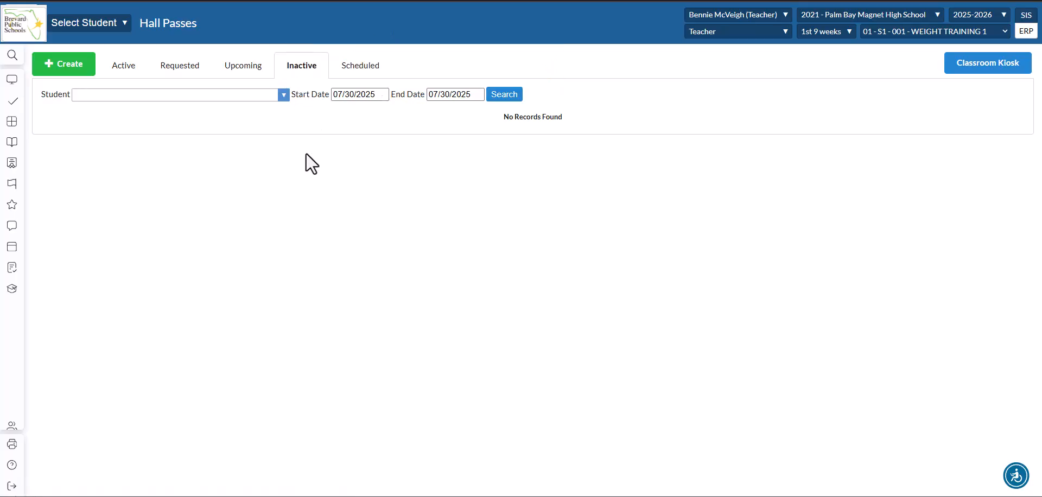
pyautogui.click(278, 99)
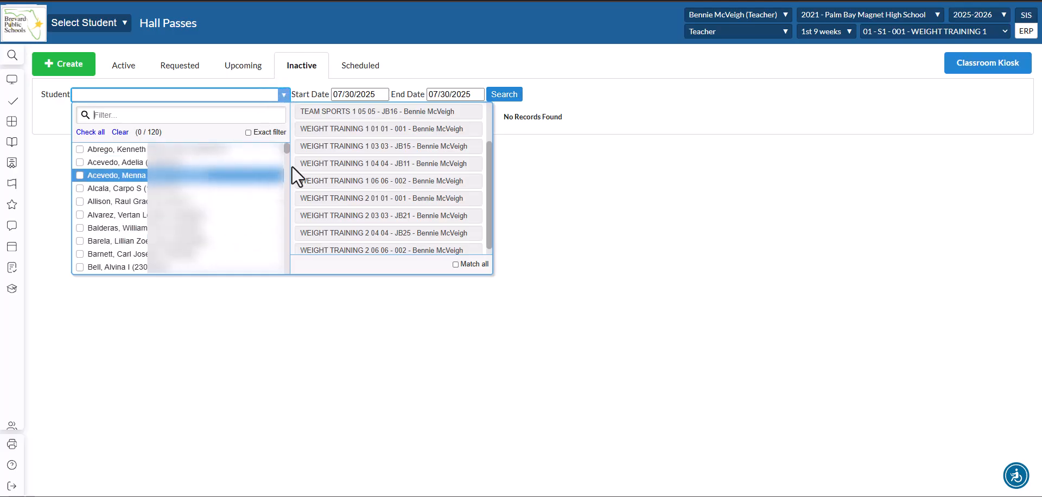
pyautogui.click(418, 112)
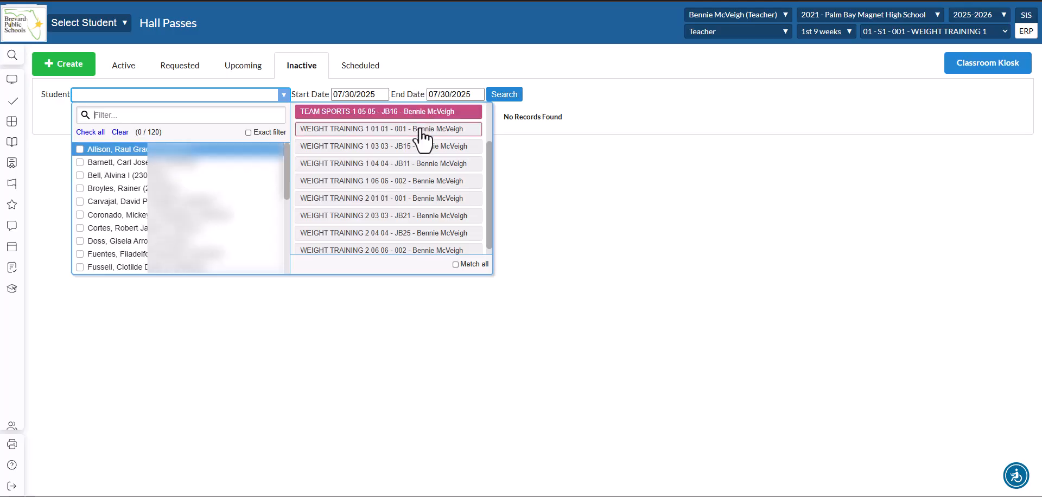
pyautogui.click(421, 130)
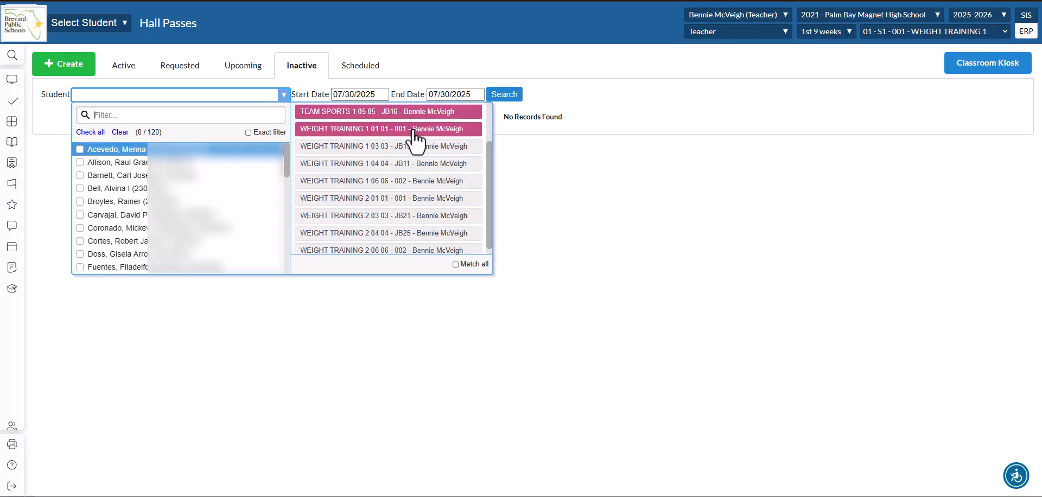
pyautogui.click(414, 130)
pyautogui.click(412, 118)
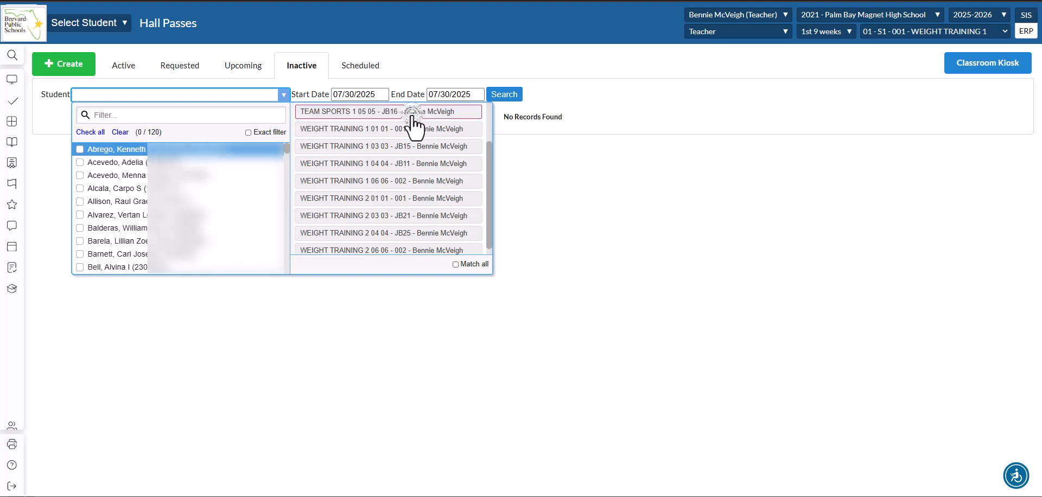
pyautogui.click(531, 190)
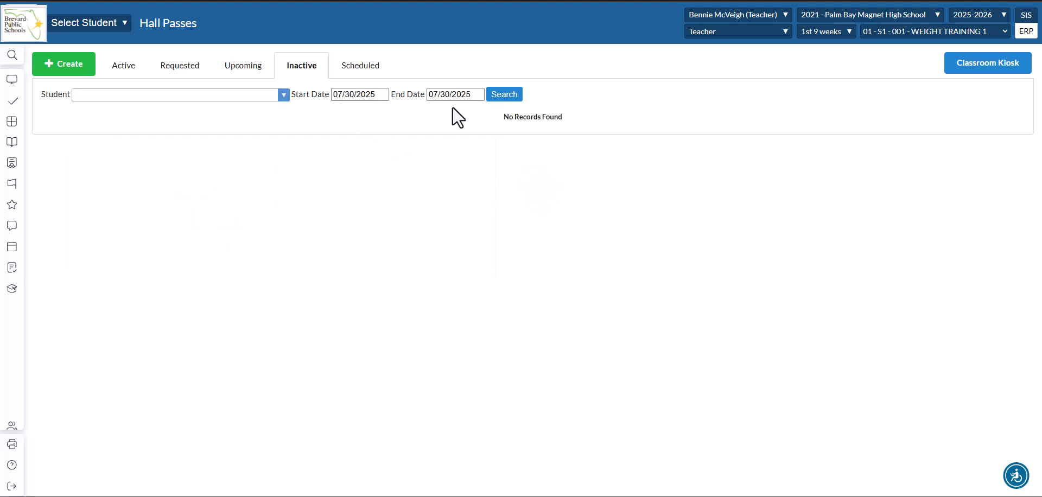
# Search inactive passes from July 1, 2025, then open and close an ended pass's referral form.
pyautogui.click(360, 95)
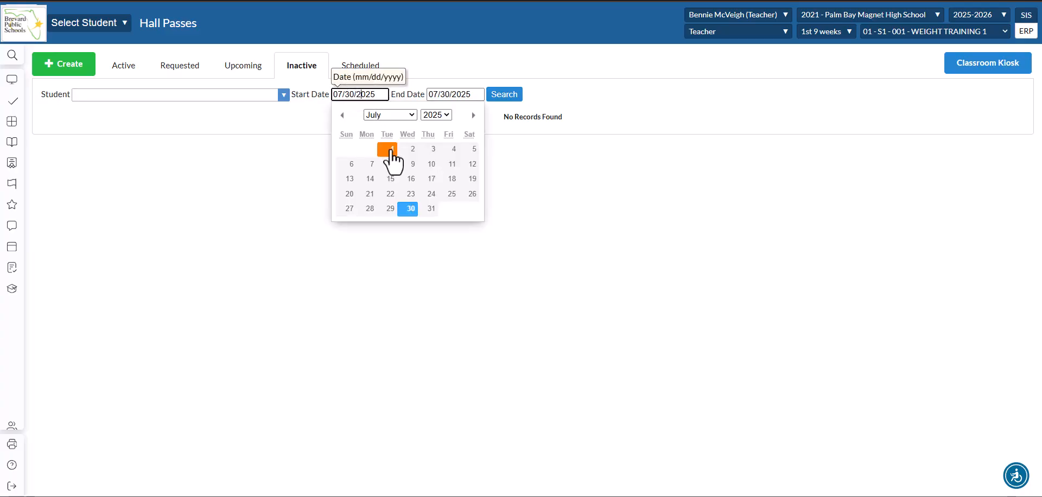
pyautogui.click(391, 153)
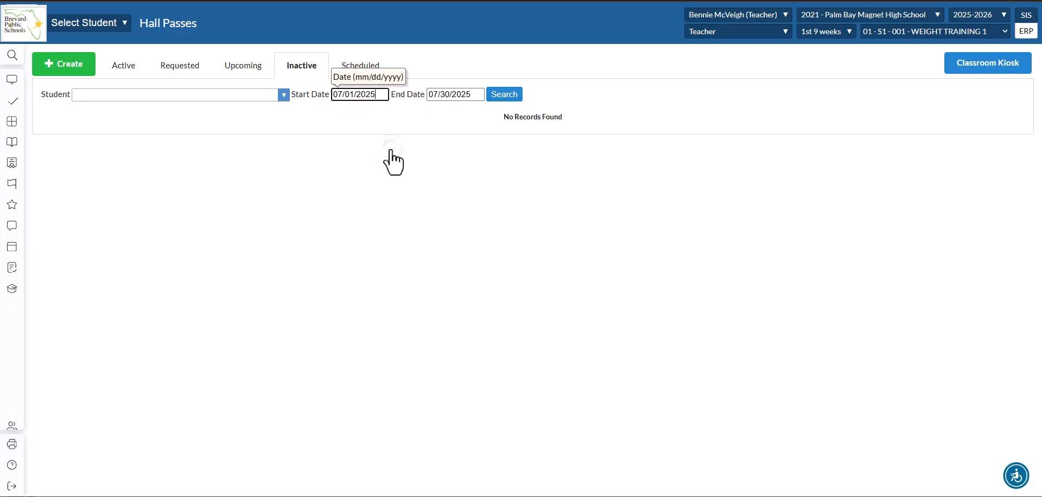
pyautogui.click(515, 98)
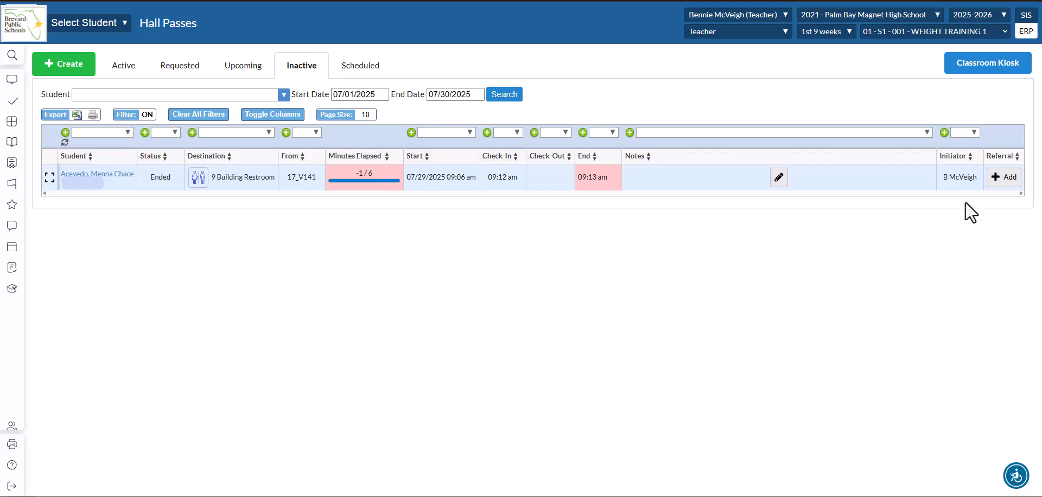
pyautogui.click(1004, 184)
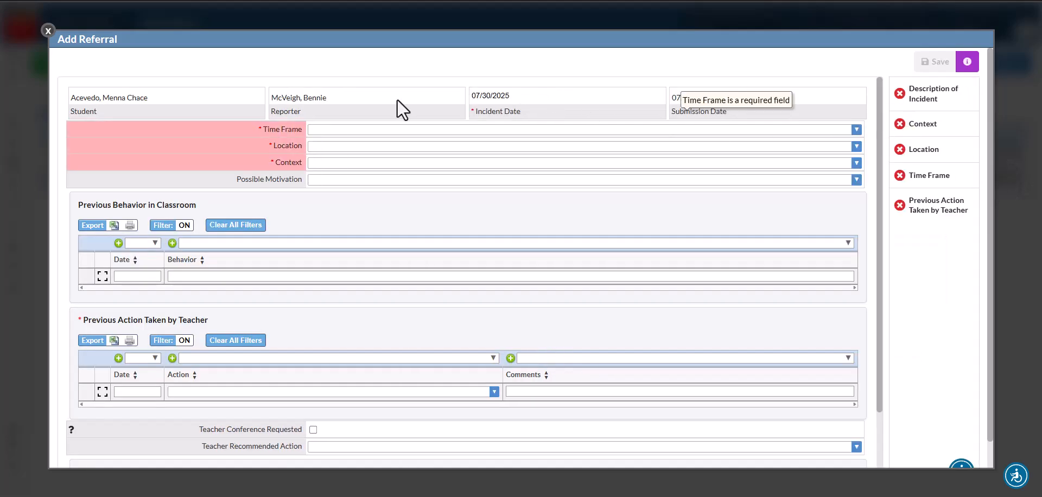
pyautogui.click(51, 34)
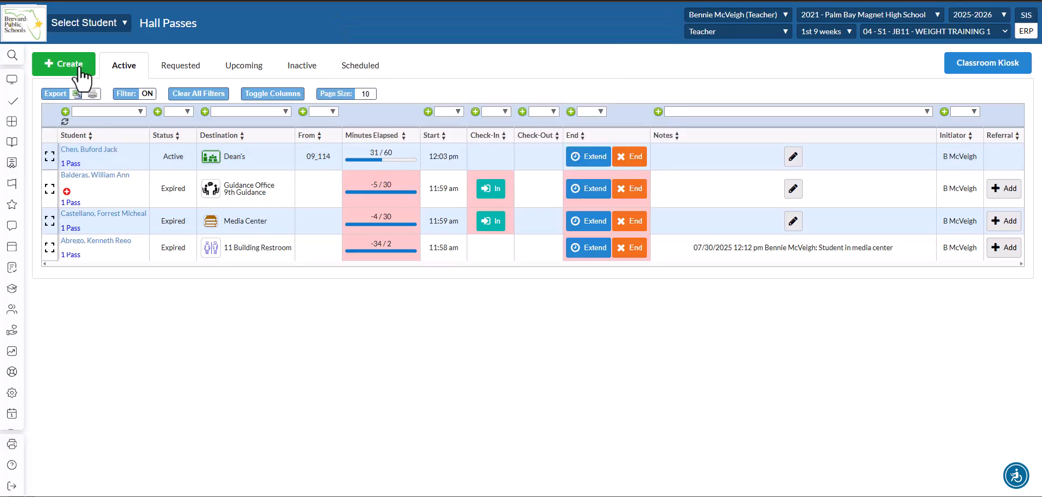
# Start a new hall pass for one student from WEIGHT TRAINING 1 01 01.
pyautogui.click(80, 70)
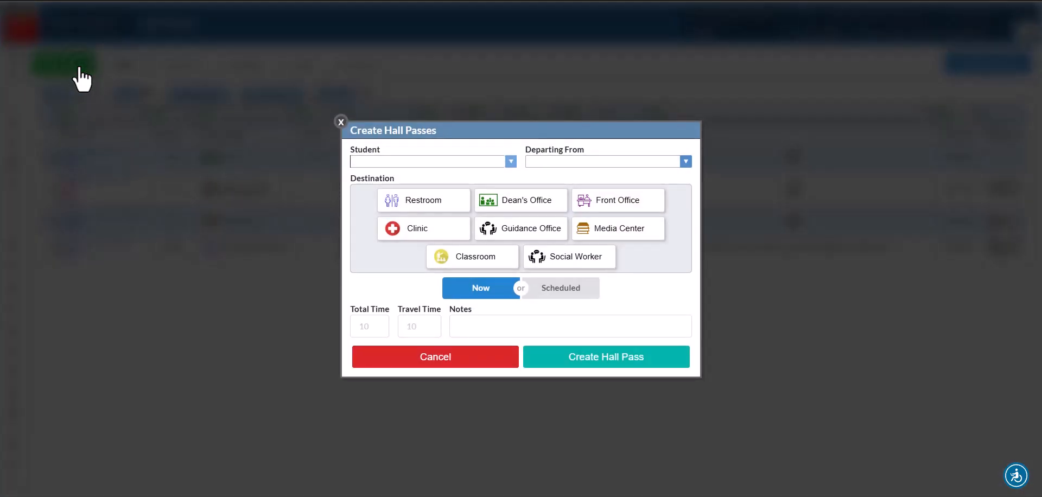
pyautogui.click(510, 161)
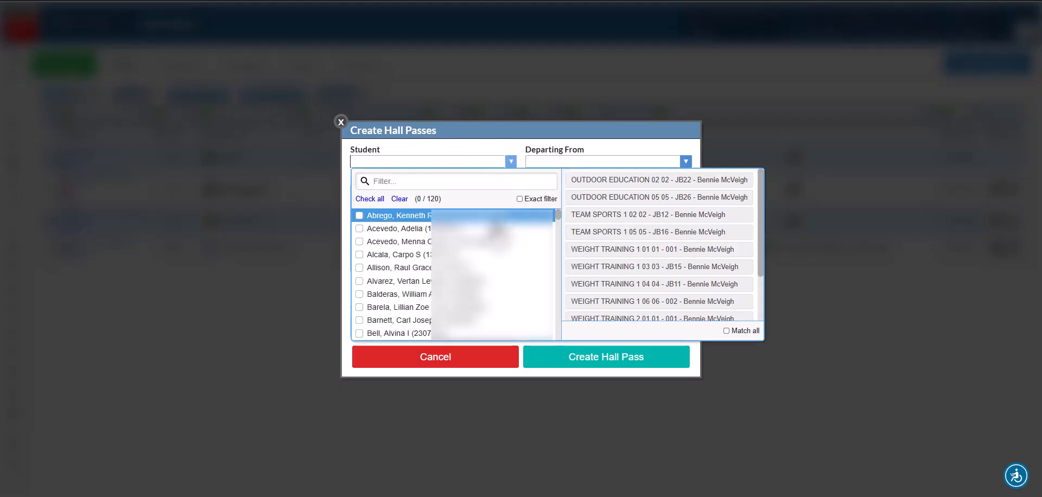
pyautogui.click(487, 294)
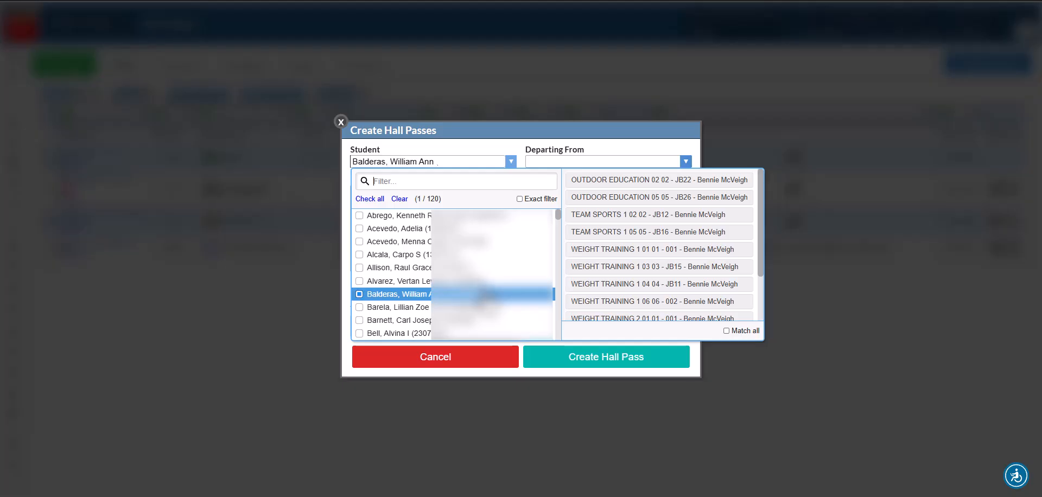
pyautogui.click(483, 295)
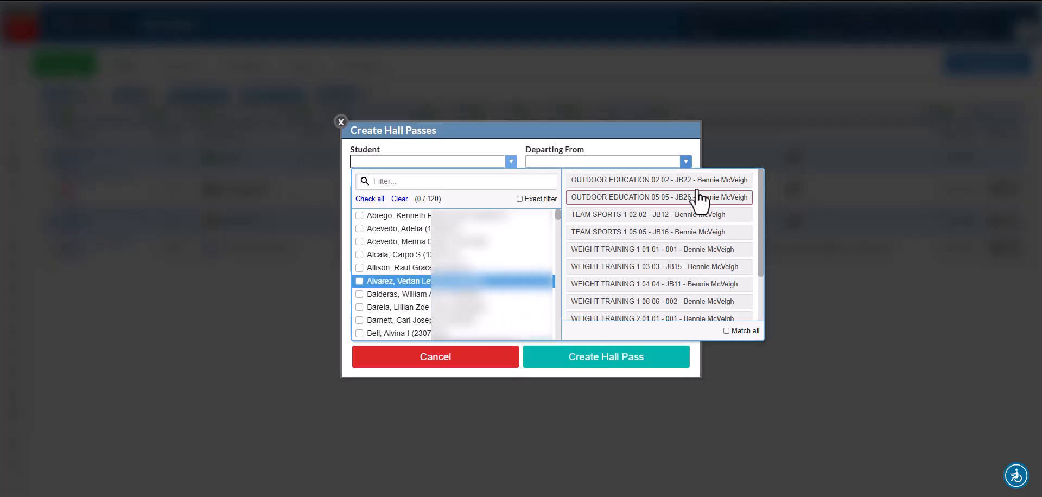
pyautogui.click(692, 252)
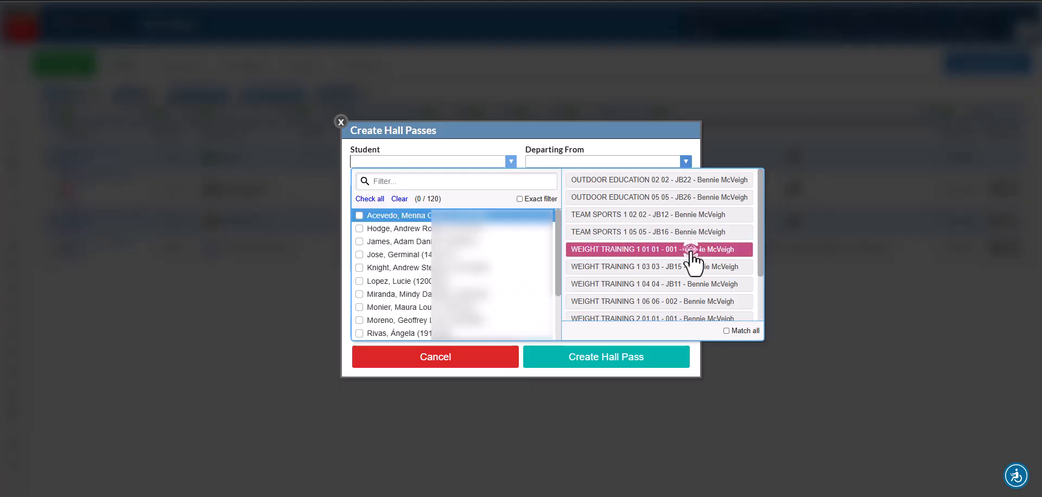
pyautogui.click(359, 215)
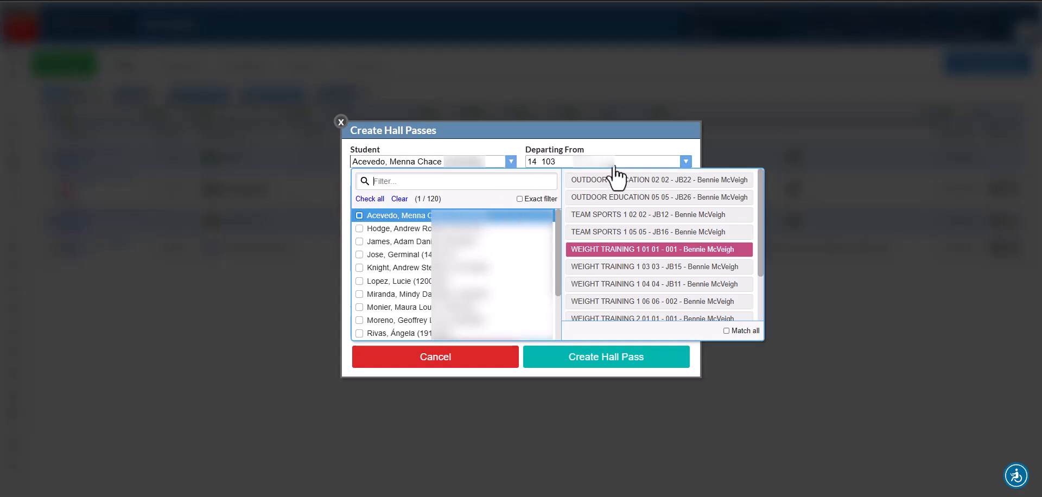
pyautogui.click(359, 229)
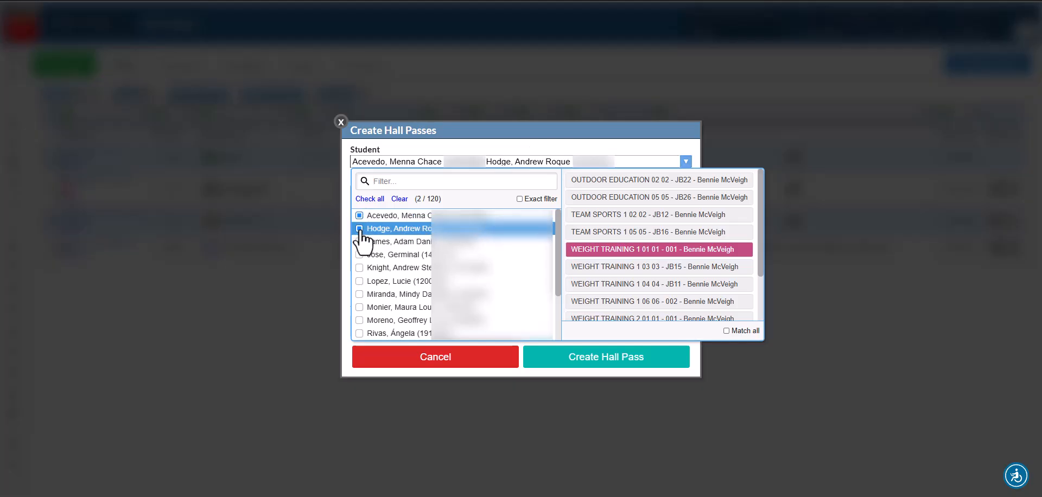
pyautogui.click(359, 229)
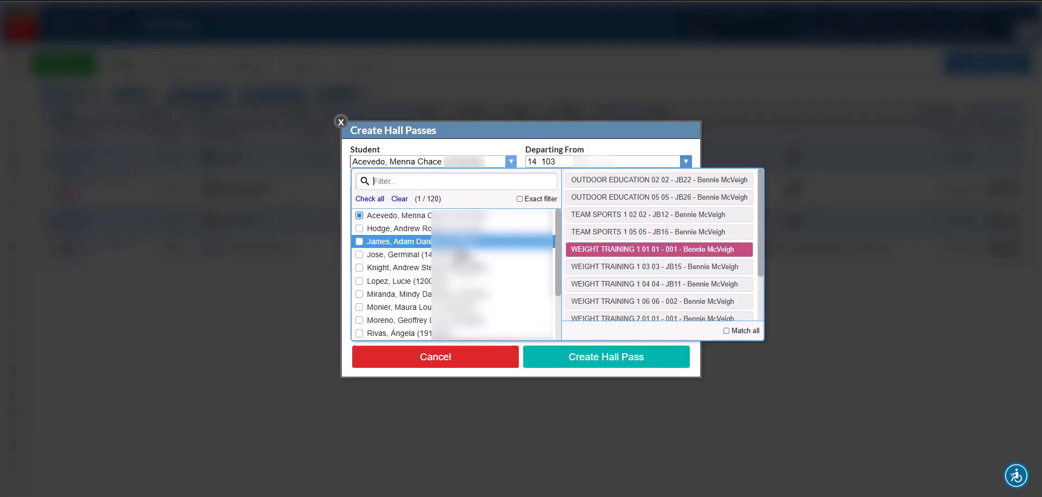
pyautogui.click(656, 134)
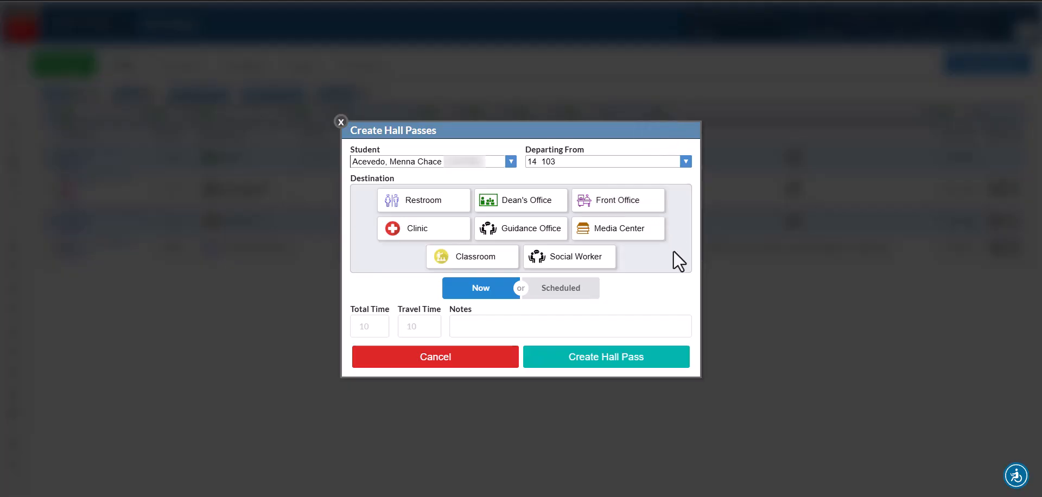
# Set the pass destination to the Clinic.
pyautogui.click(546, 208)
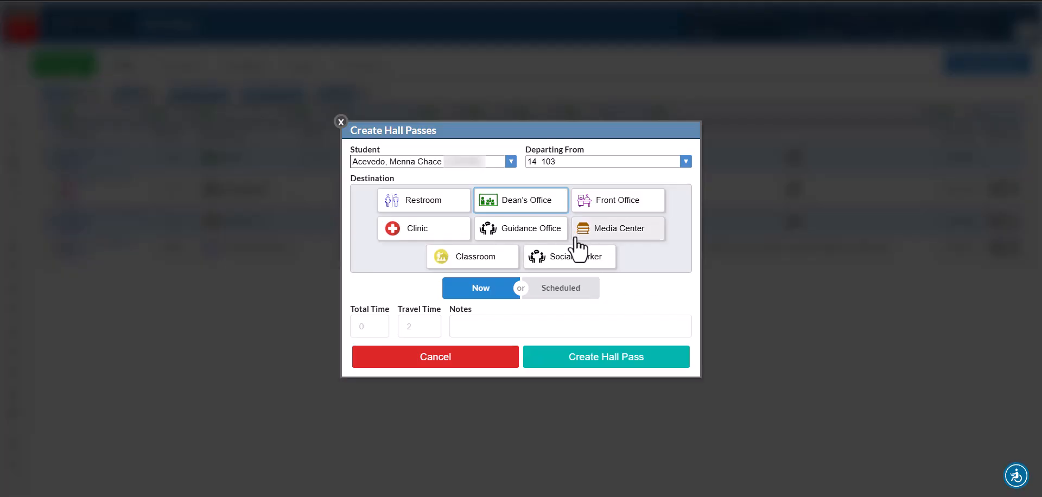
pyautogui.click(549, 232)
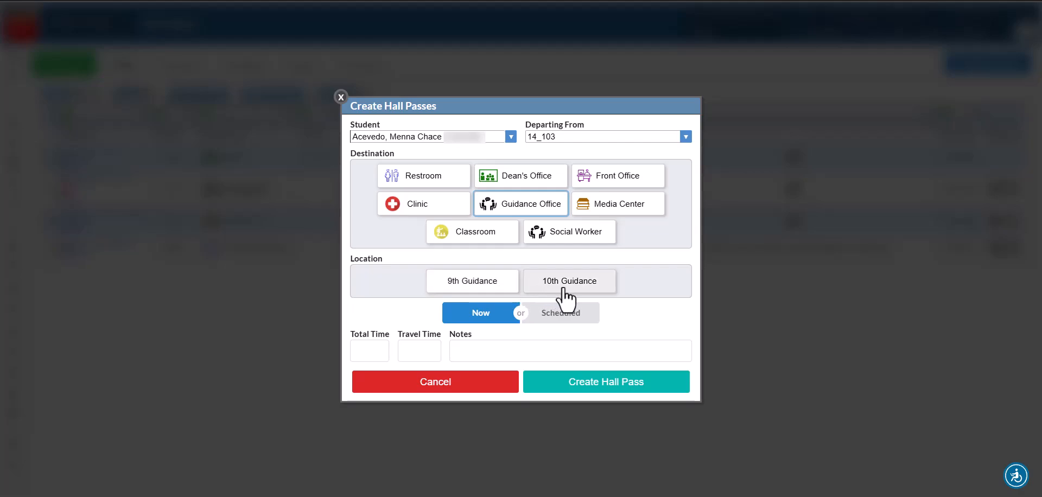
pyautogui.click(442, 204)
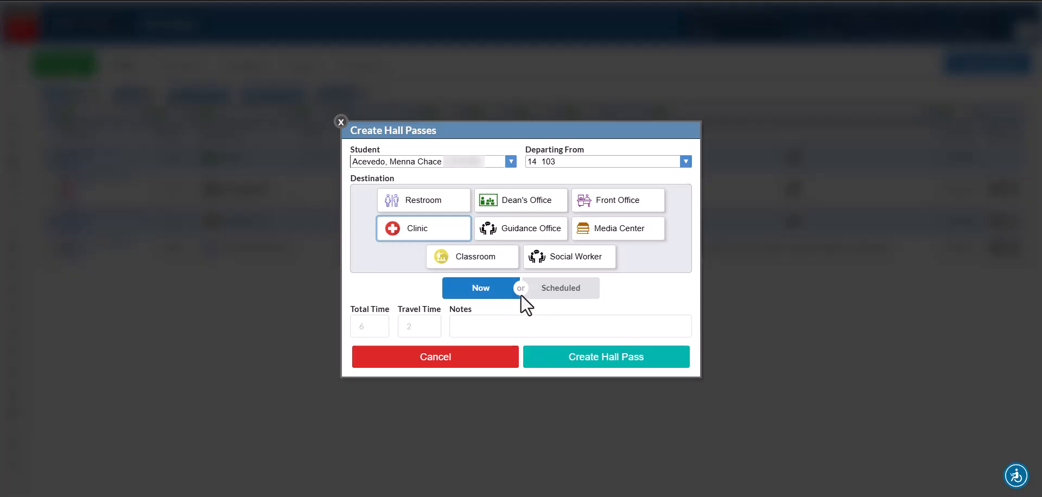
# Schedule the pass for 07/31/2025 at 9:00 am with One Time recurrence.
pyautogui.click(565, 293)
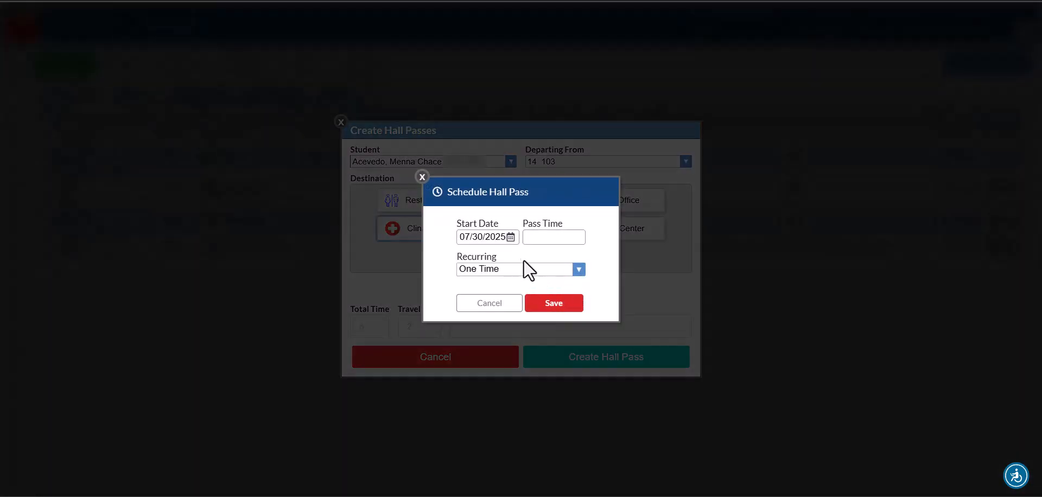
pyautogui.click(510, 237)
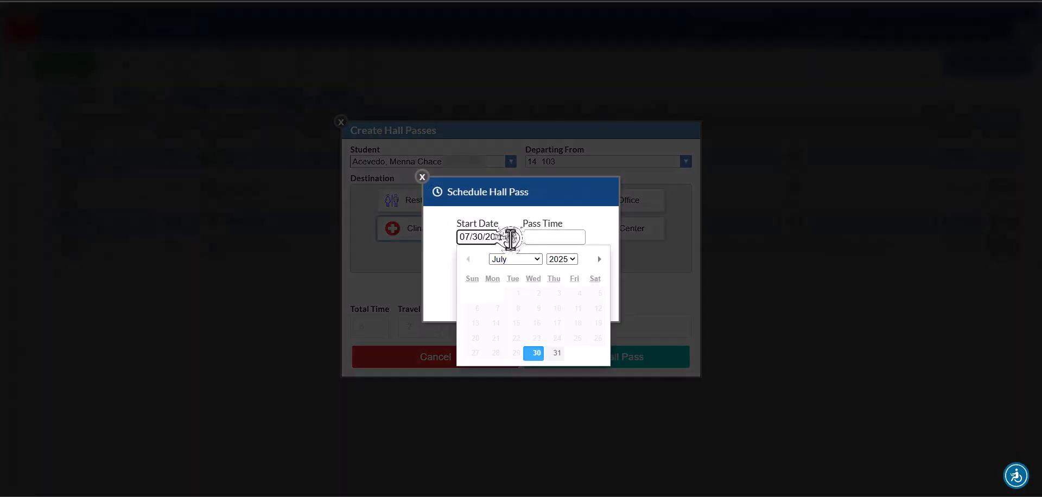
pyautogui.click(556, 352)
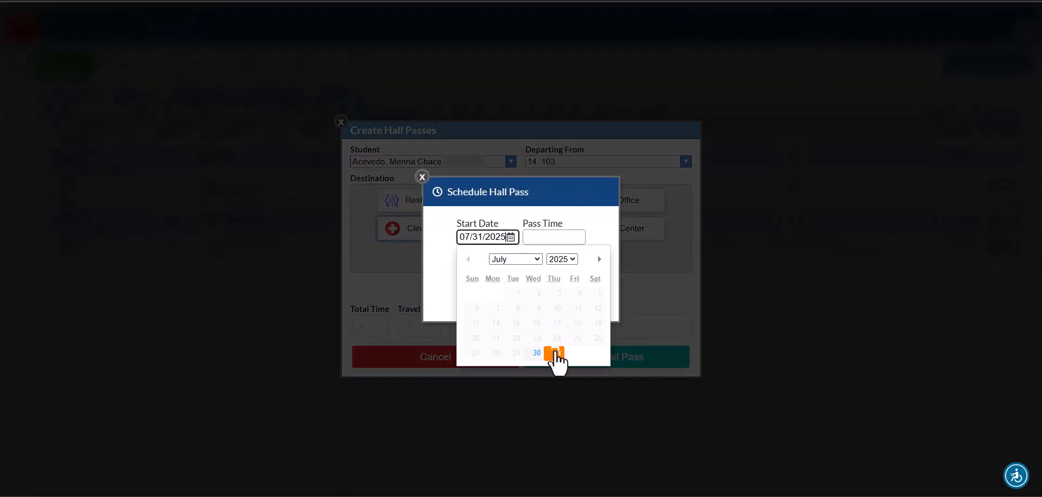
pyautogui.click(545, 239)
pyautogui.write('9:00 am')
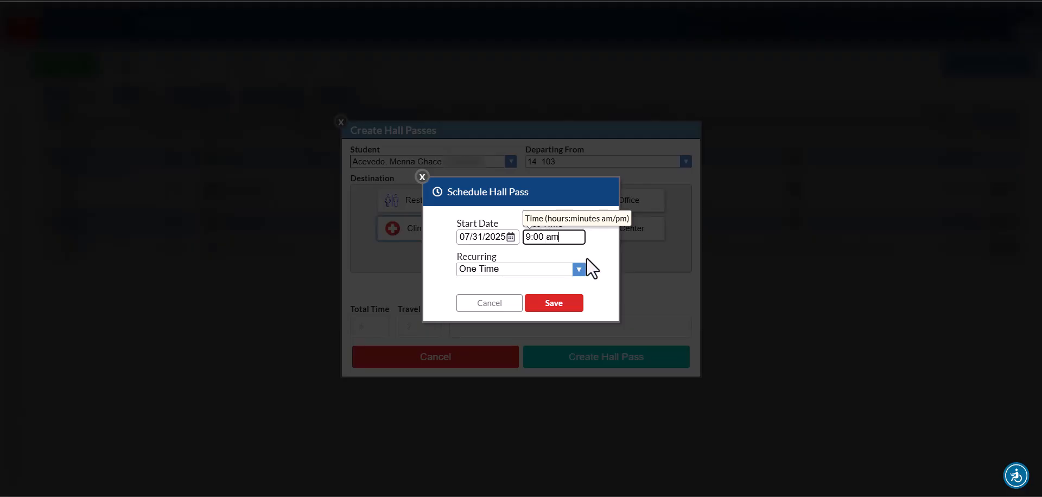
pyautogui.click(577, 270)
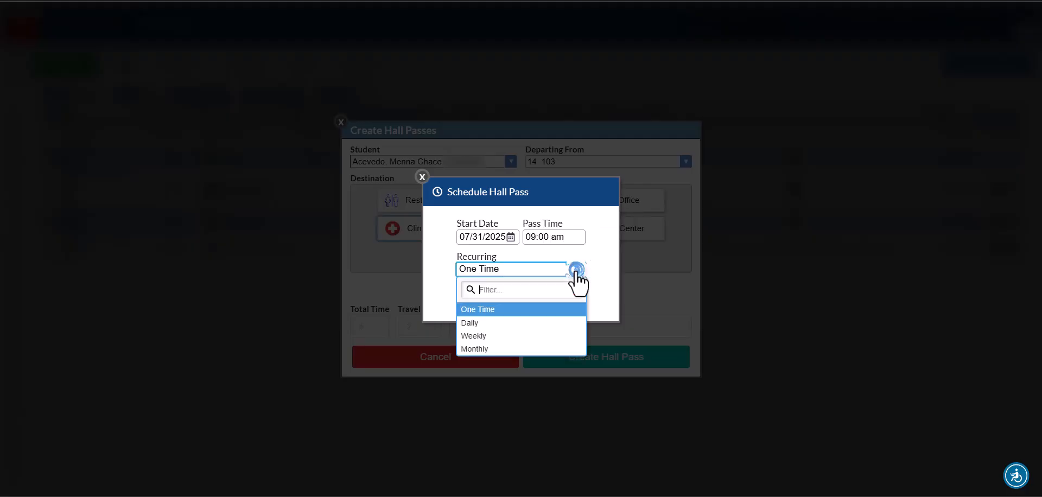
pyautogui.click(538, 324)
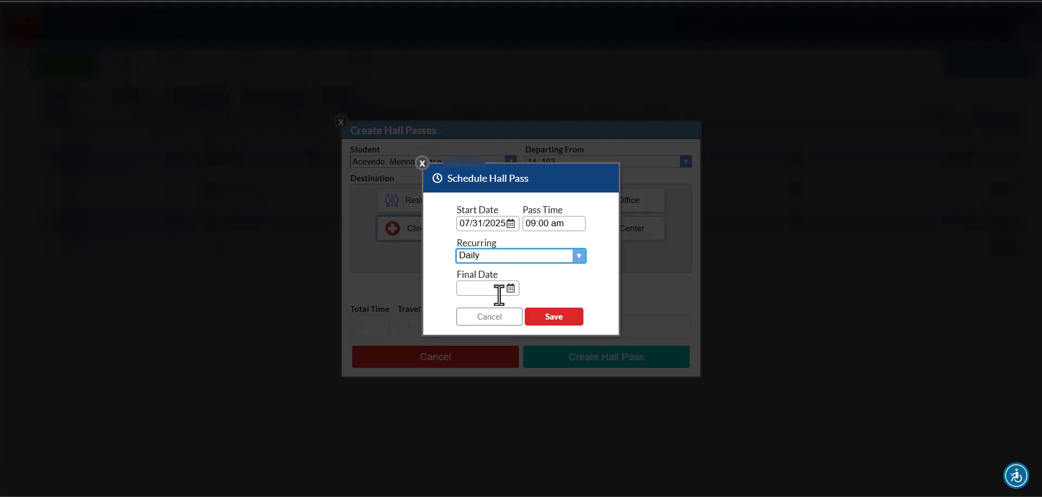
pyautogui.click(548, 259)
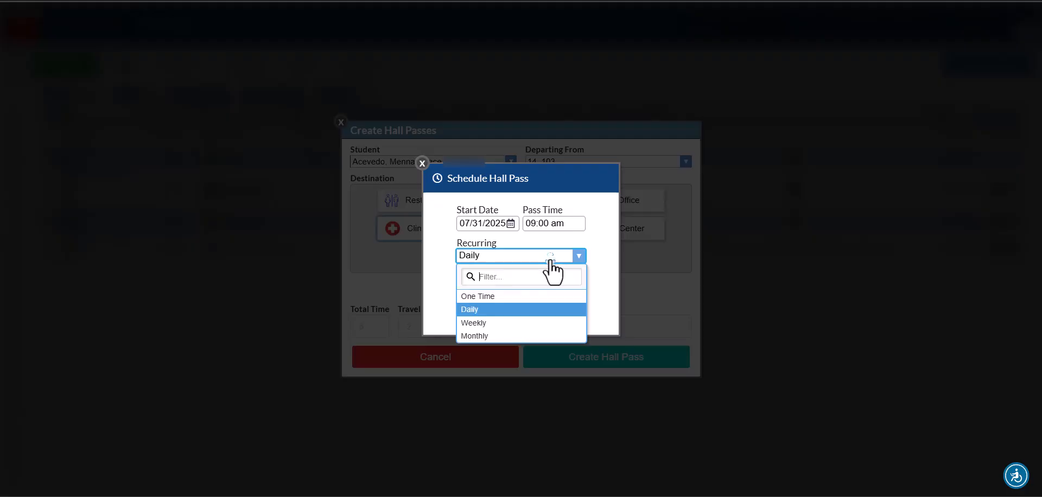
pyautogui.click(524, 298)
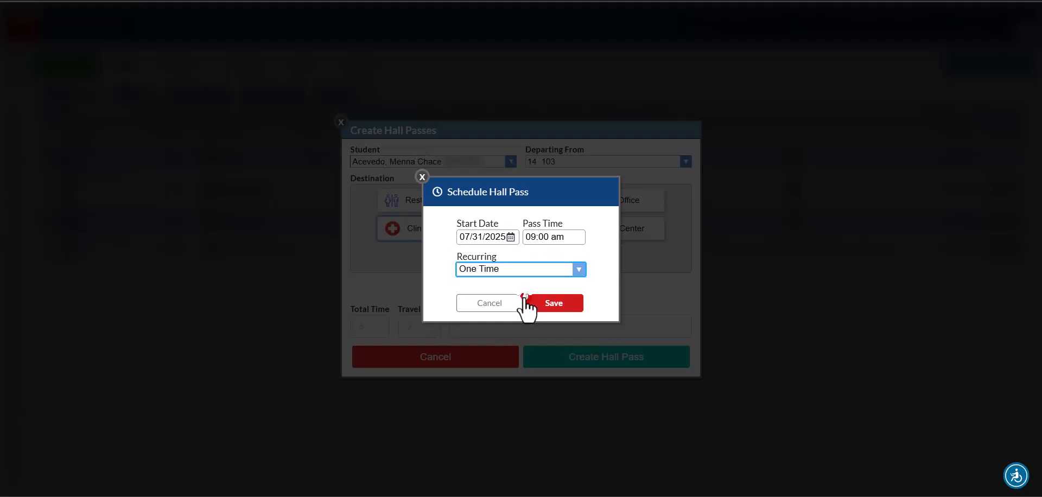
# Return the pass to leaving now with total time 10, travel time 3, note 'Medicine'.
pyautogui.click(422, 178)
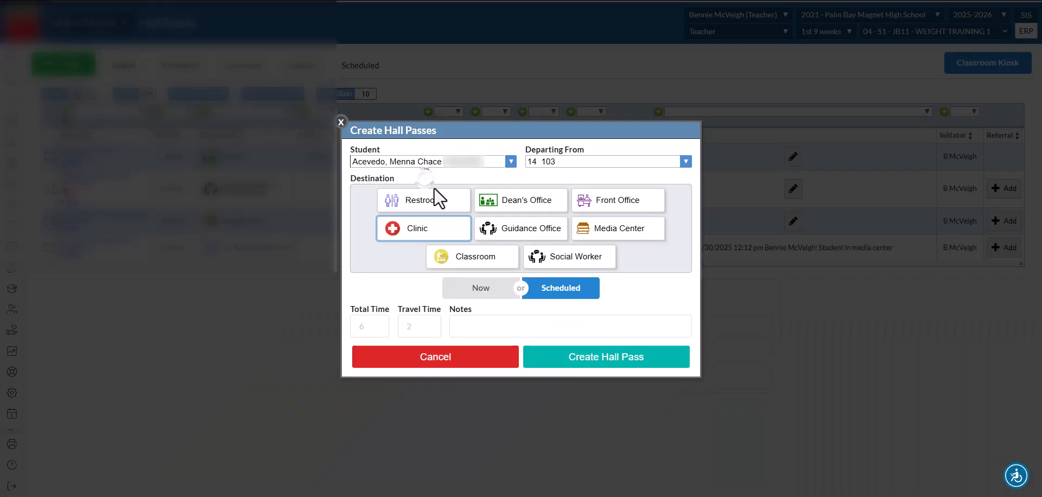
pyautogui.click(482, 290)
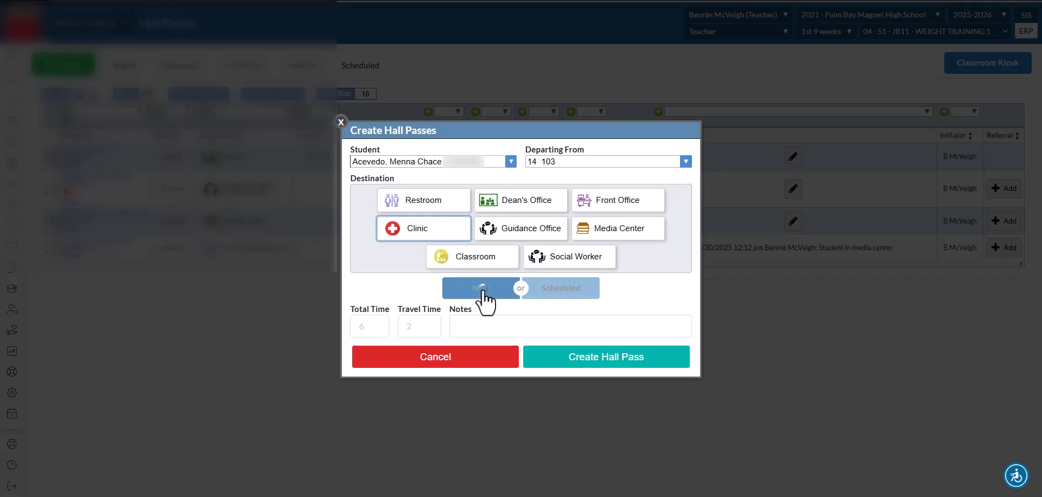
pyautogui.click(375, 327)
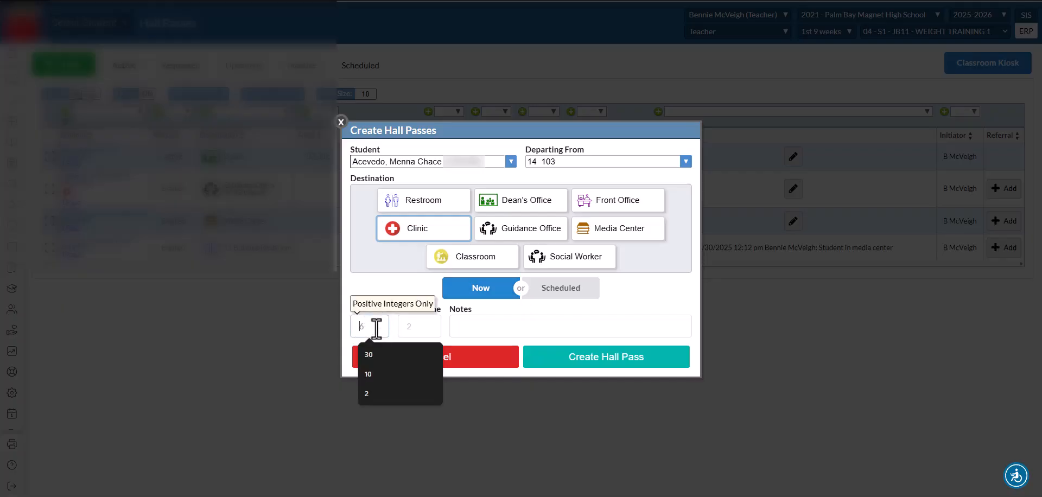
pyautogui.write('10')
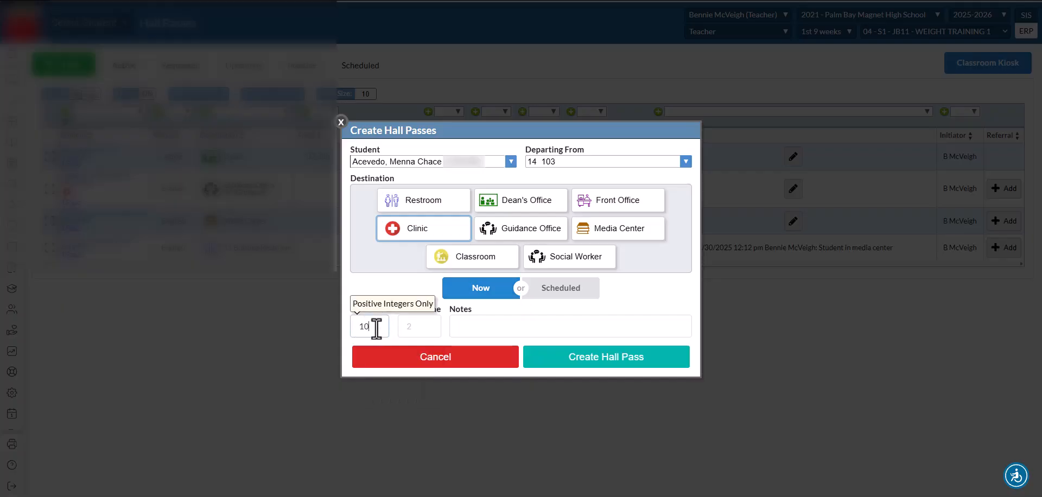
pyautogui.click(423, 327)
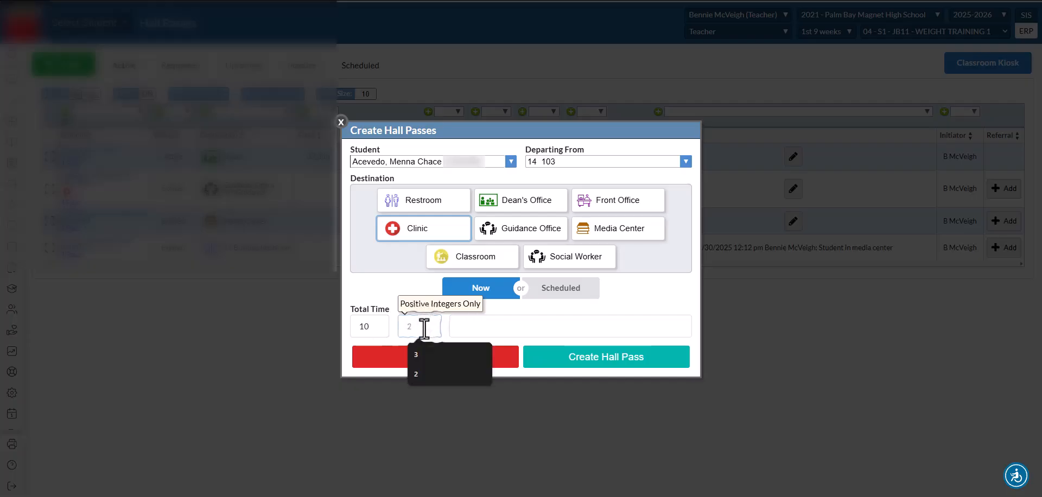
pyautogui.write('3')
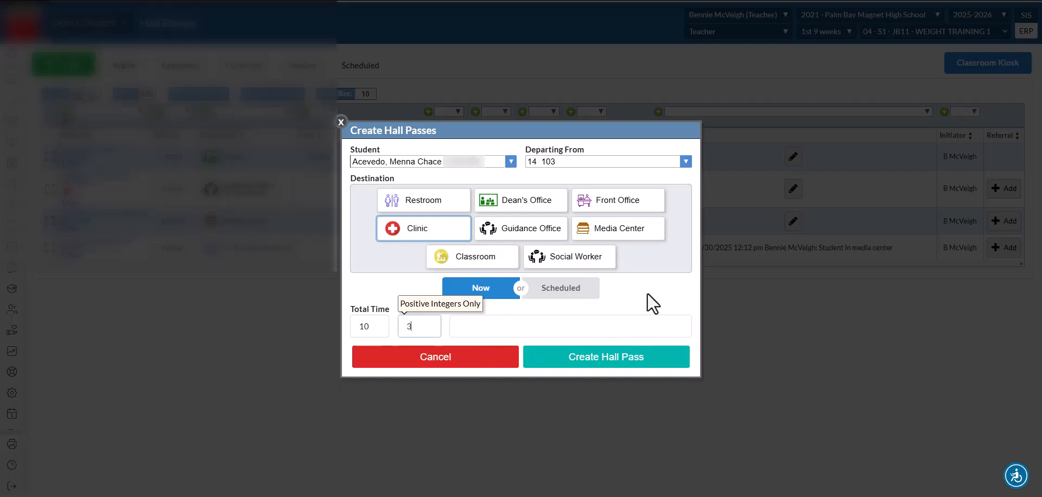
pyautogui.click(518, 327)
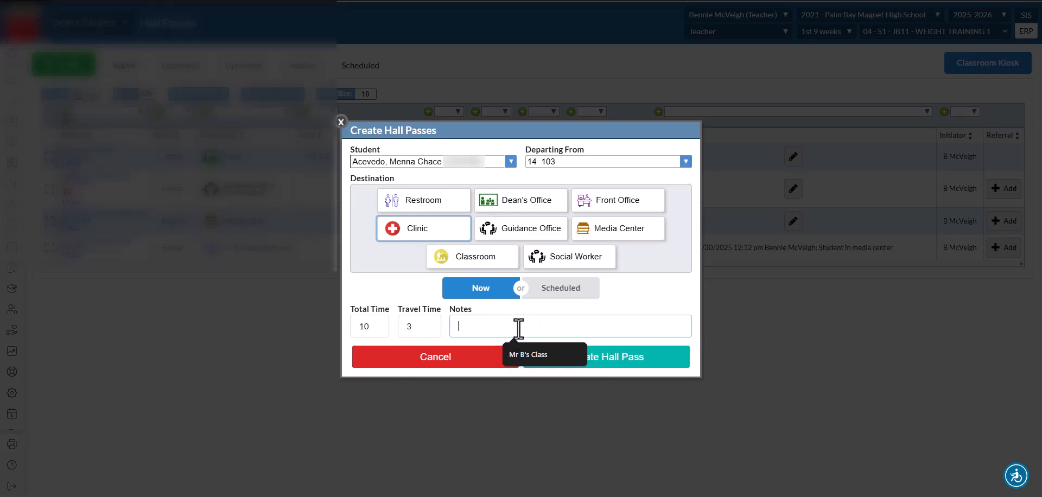
pyautogui.write('Medicine')
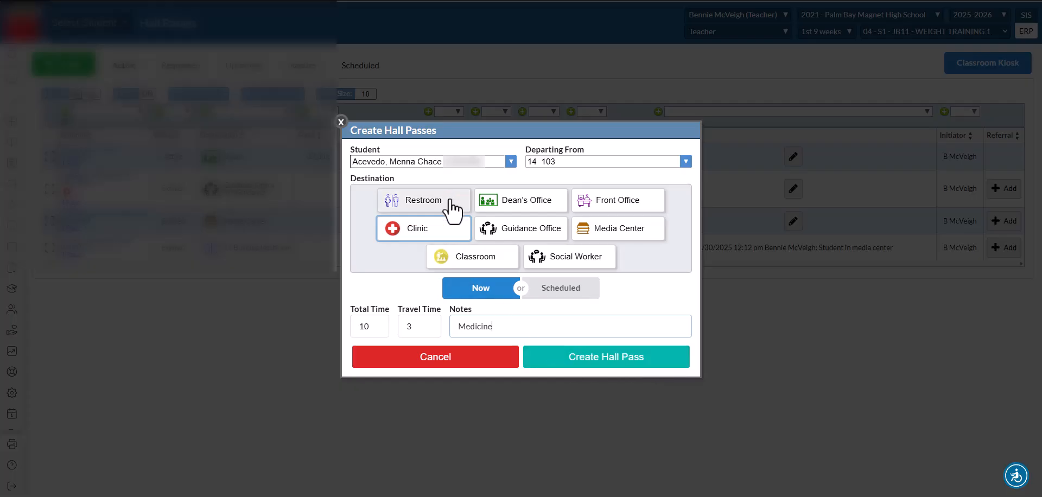
# Switch the destination to Media Center, clear the Medicine note, and create the pass anyway.
pyautogui.click(587, 234)
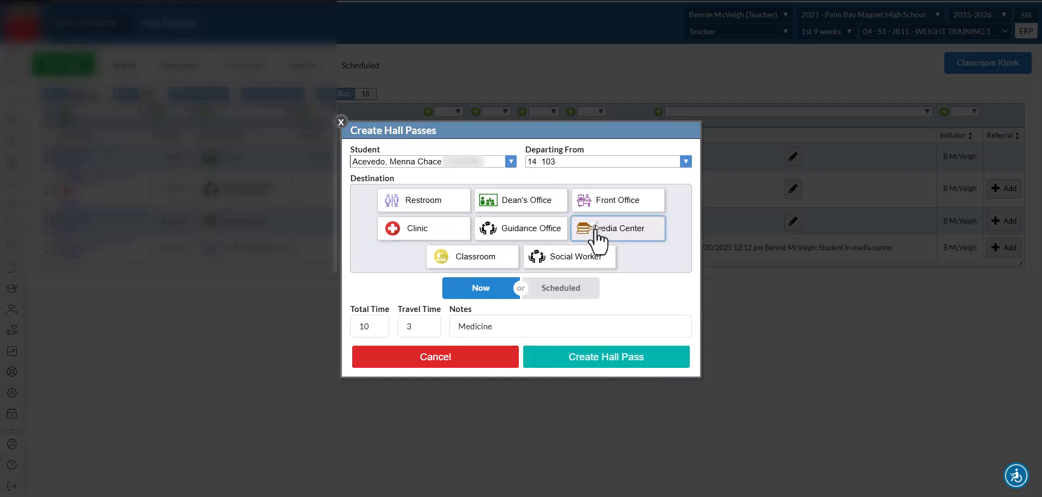
pyautogui.moveTo(501, 338); pyautogui.dragTo(459, 335)
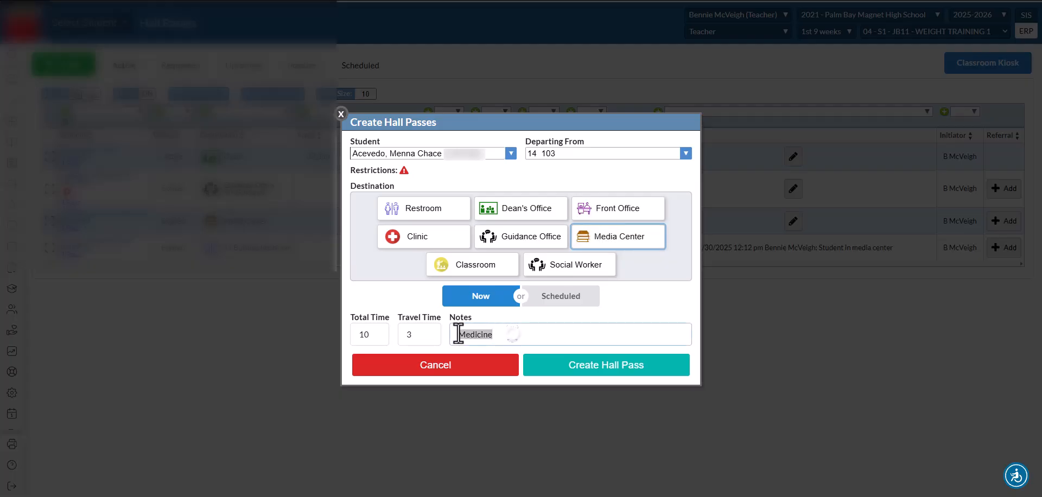
pyautogui.press('BackSpace')
pyautogui.moveTo(405, 173)
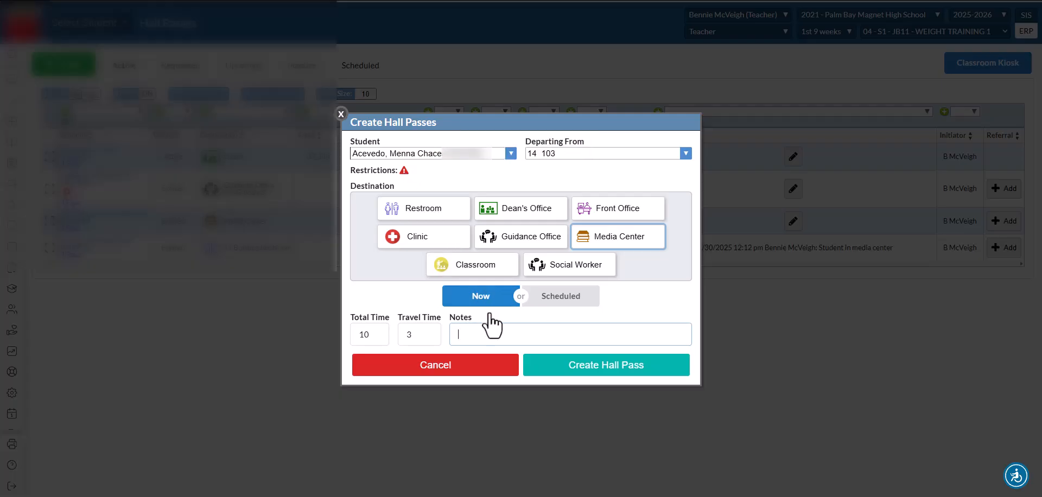
pyautogui.click(603, 366)
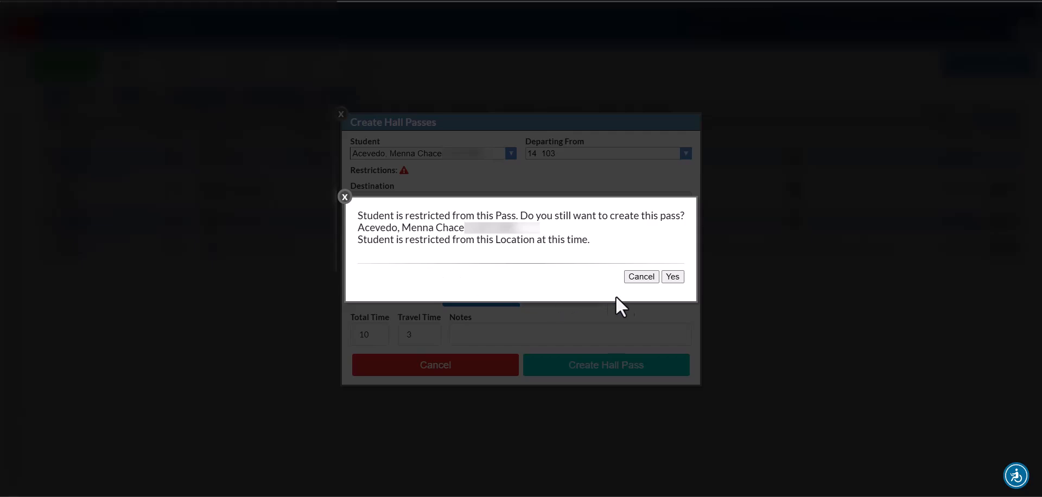
pyautogui.click(672, 277)
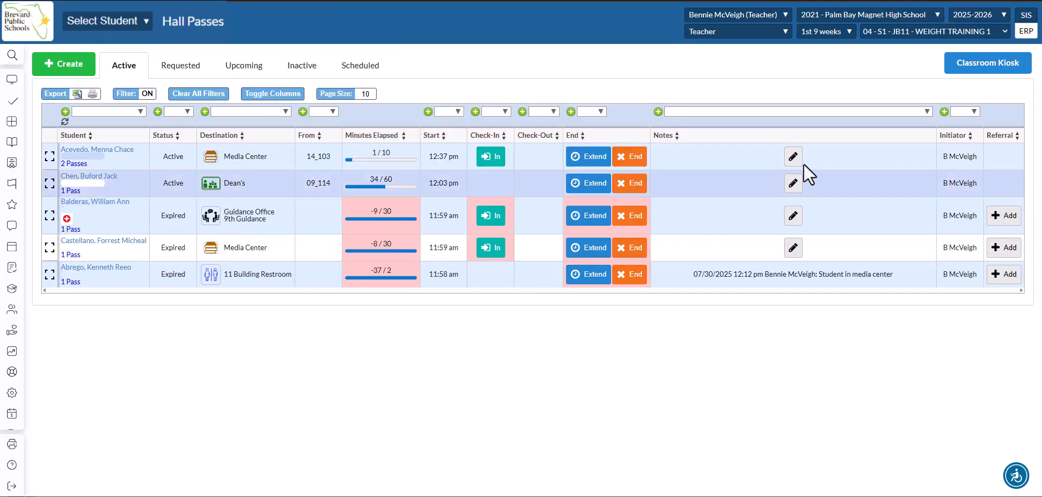
# Launch the Classroom Kiosk and log in with the teacher's username and password.
pyautogui.click(1020, 63)
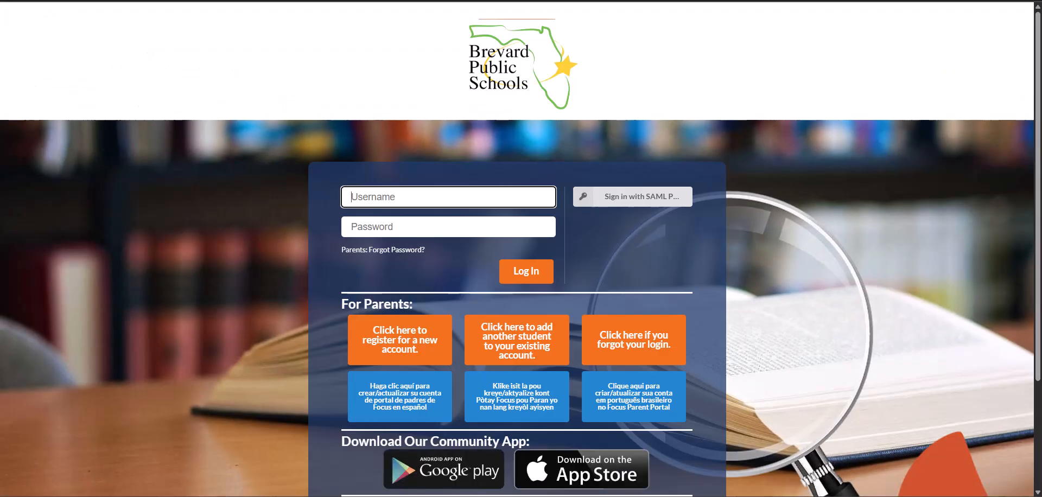
pyautogui.click(414, 200)
pyautogui.click(400, 229)
pyautogui.write('••••••')
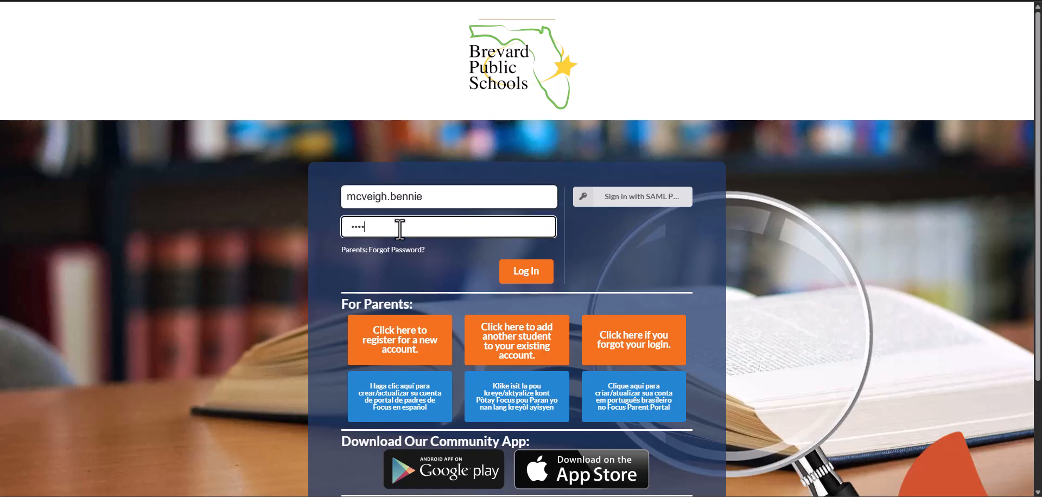
pyautogui.write('••••••')
pyautogui.click(520, 273)
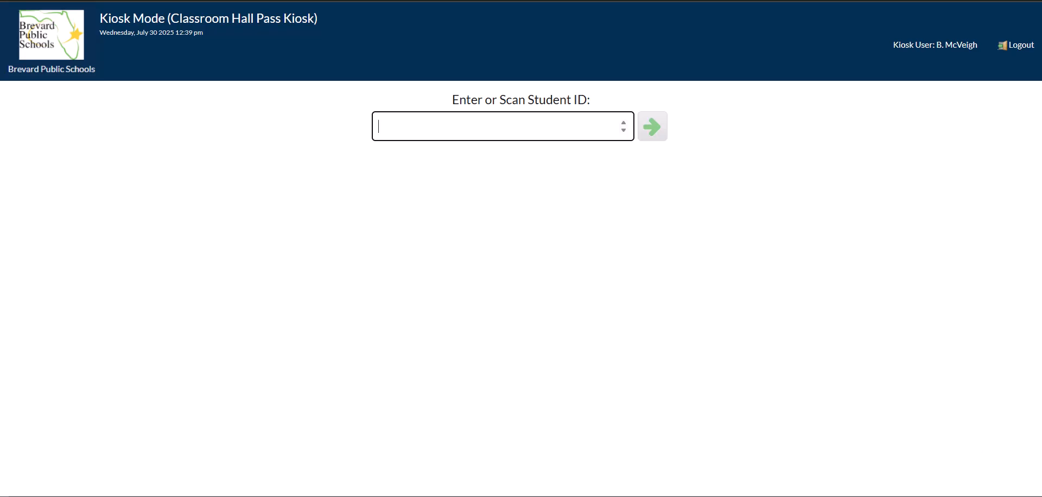
# Enter the student's ID at the kiosk and create a Restroom hall pass for them.
pyautogui.click(458, 127)
pyautogui.write('123456')
pyautogui.click(653, 133)
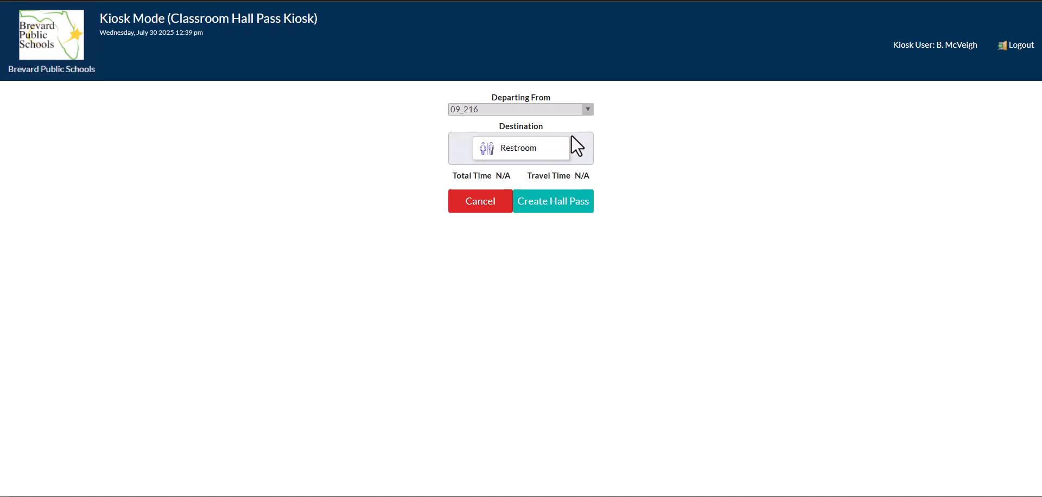
pyautogui.click(554, 156)
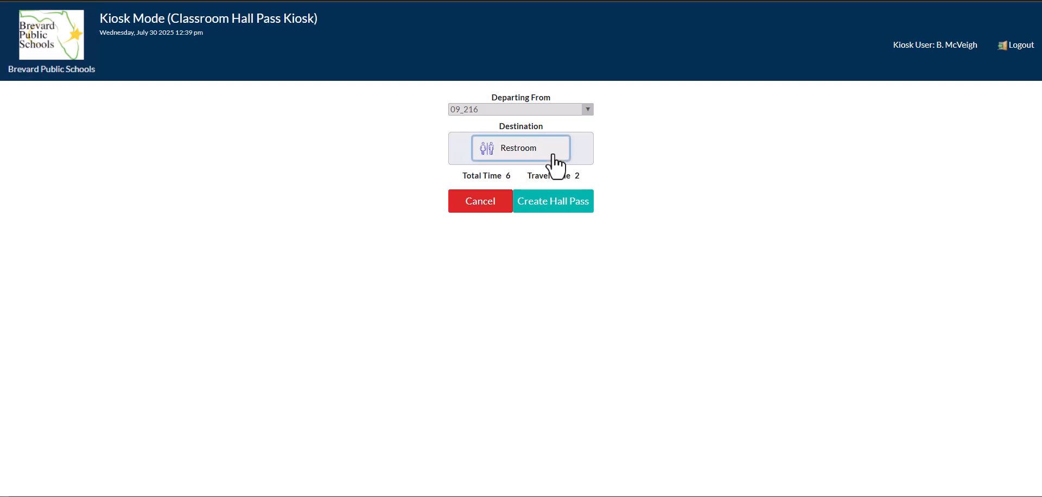
pyautogui.click(575, 216)
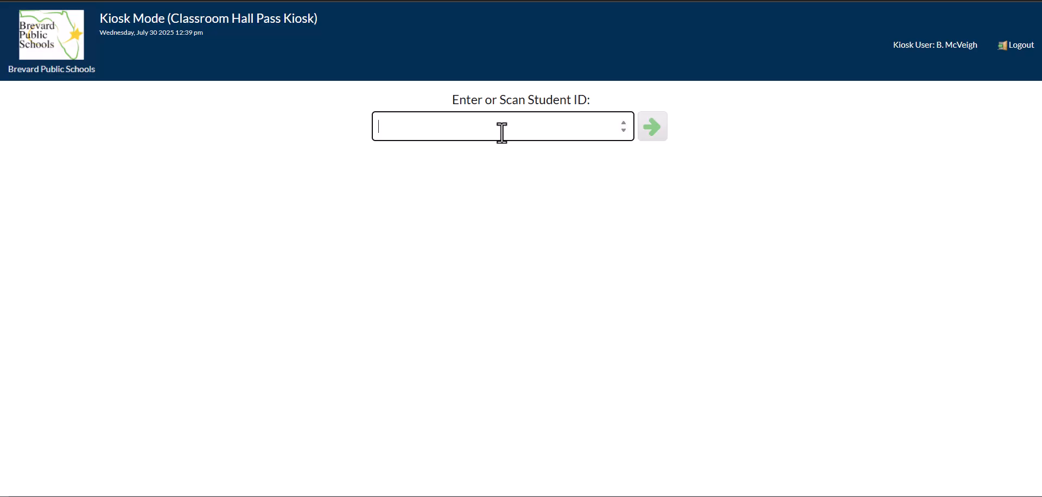
# Look up the student's ID at the kiosk and end their active 9 Building Restroom pass.
pyautogui.write('123456')
pyautogui.click(654, 137)
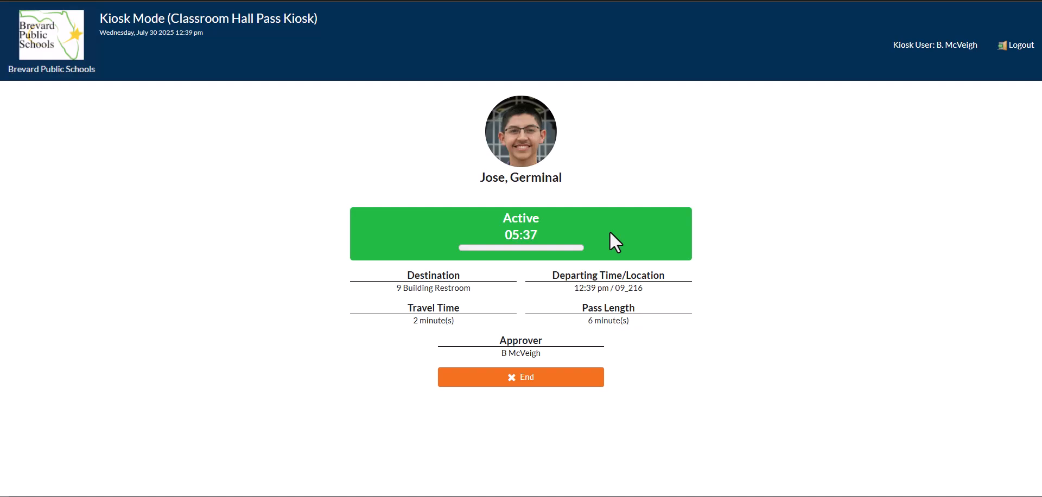
pyautogui.click(564, 380)
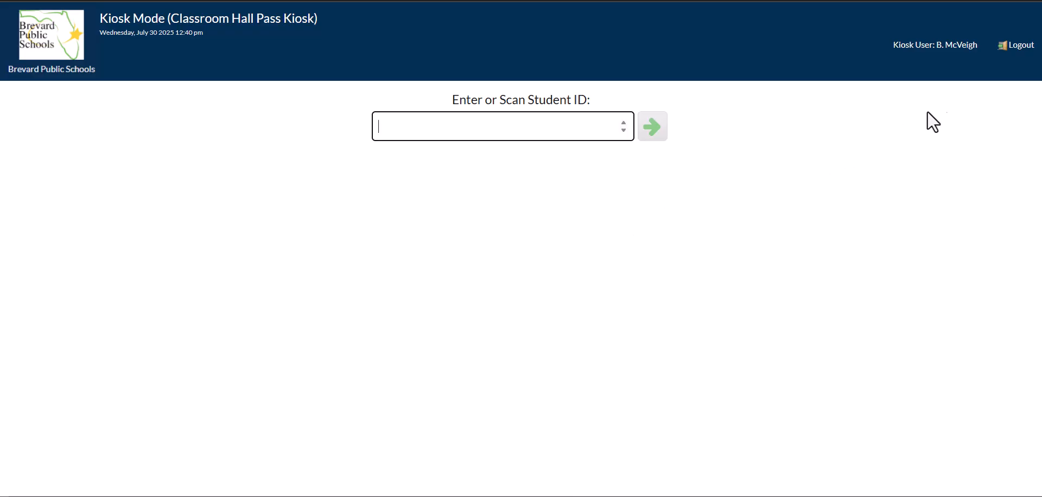
# Log out of kiosk mode using the teacher's username and password.
pyautogui.click(1024, 52)
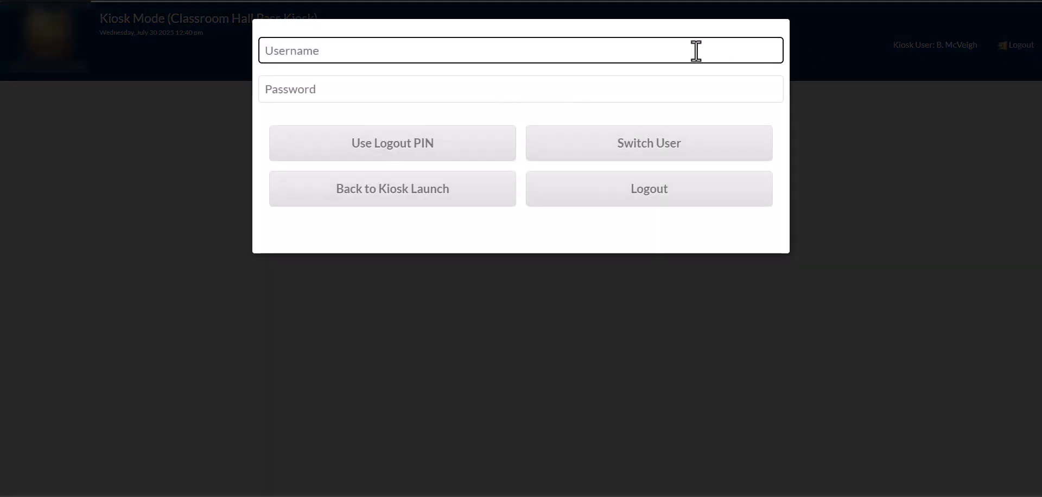
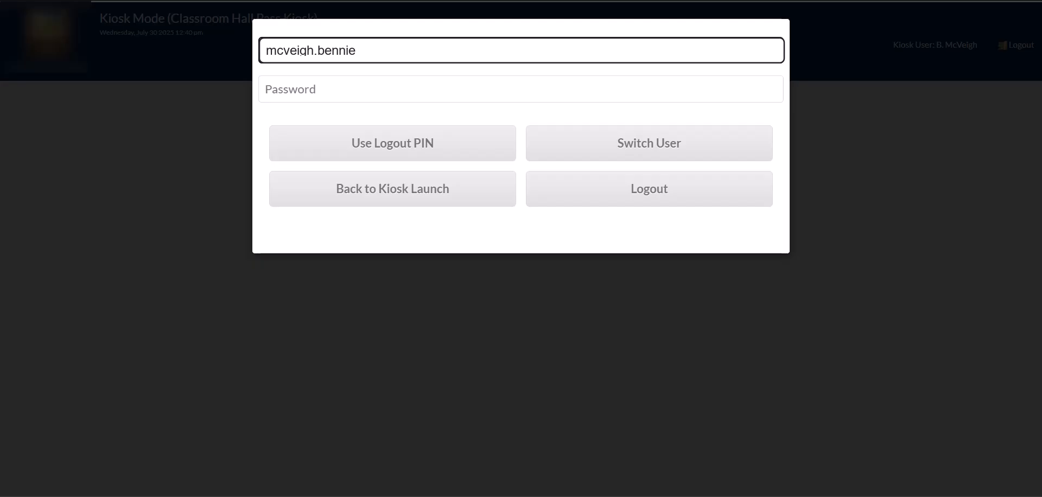
pyautogui.press('Tab')
pyautogui.write('••••••')
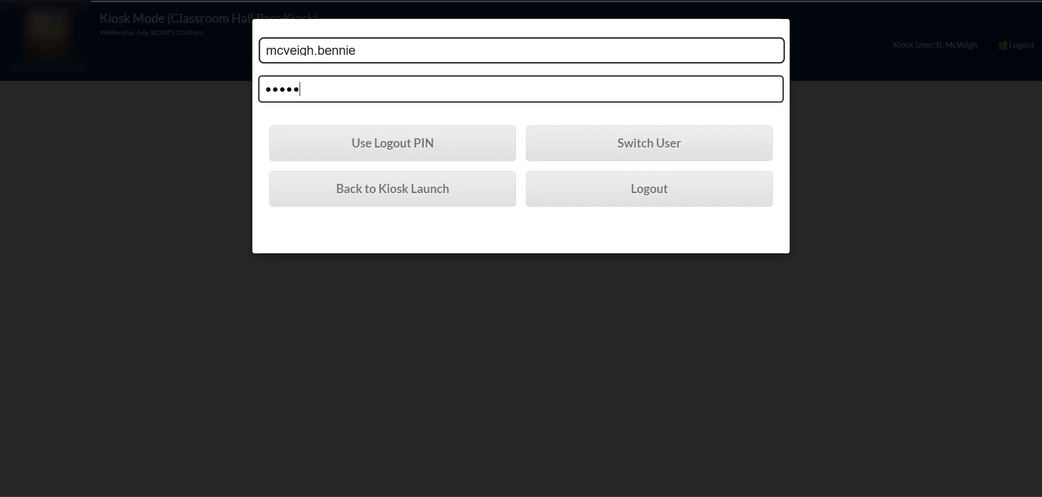
pyautogui.write('••••••')
pyautogui.click(676, 194)
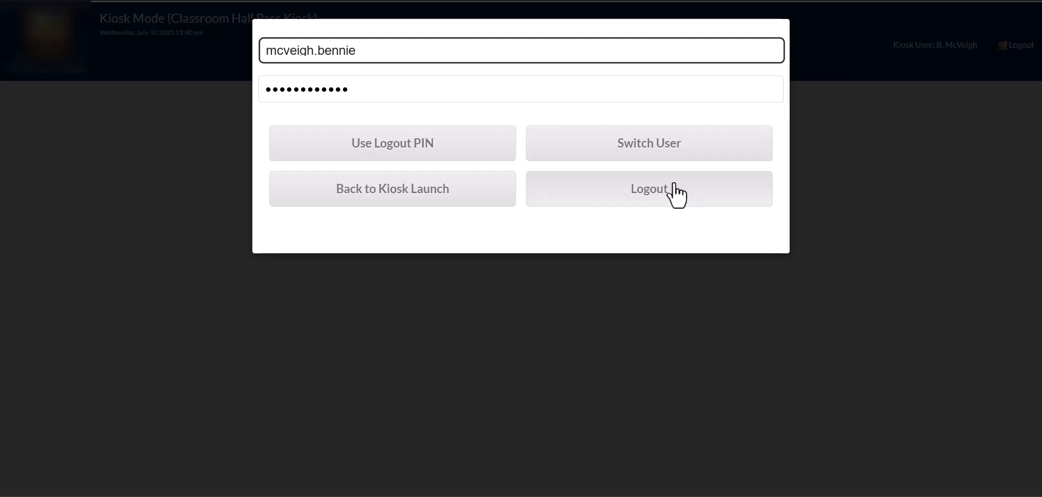